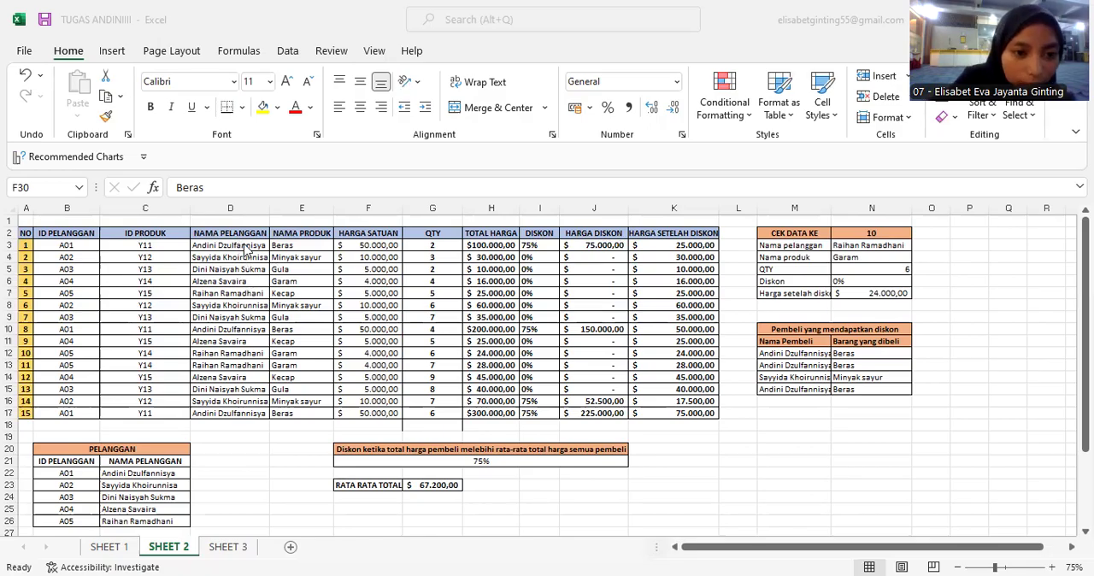
Inspect the VLOOKUP formula in the first customer-name cell of the NAMA PELANGGAN column.
{"action": "left_click", "coordinate": [245, 247]}
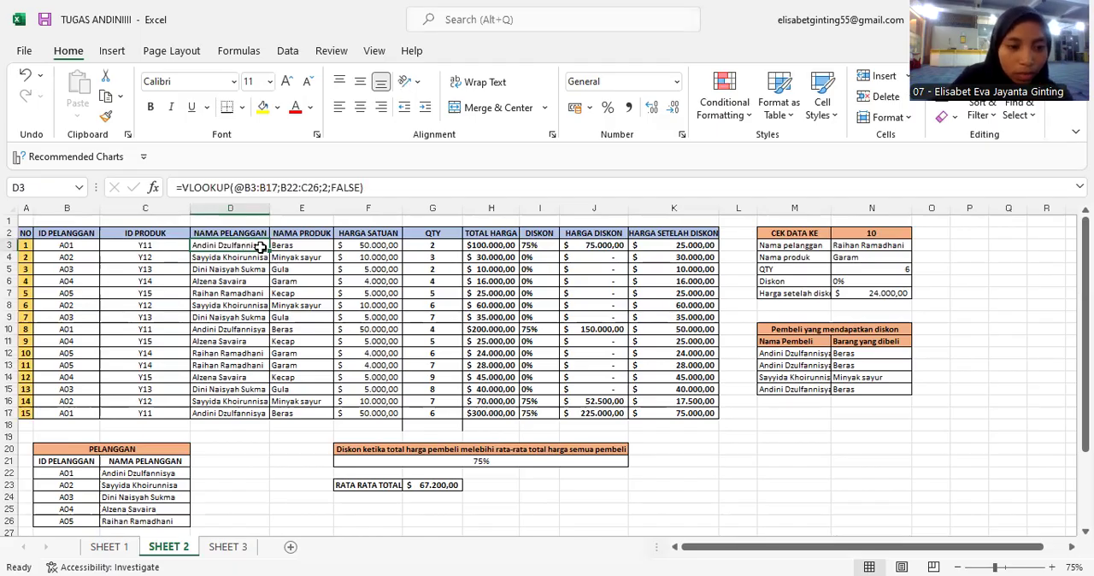
{"action": "double_click", "coordinate": [260, 247]}
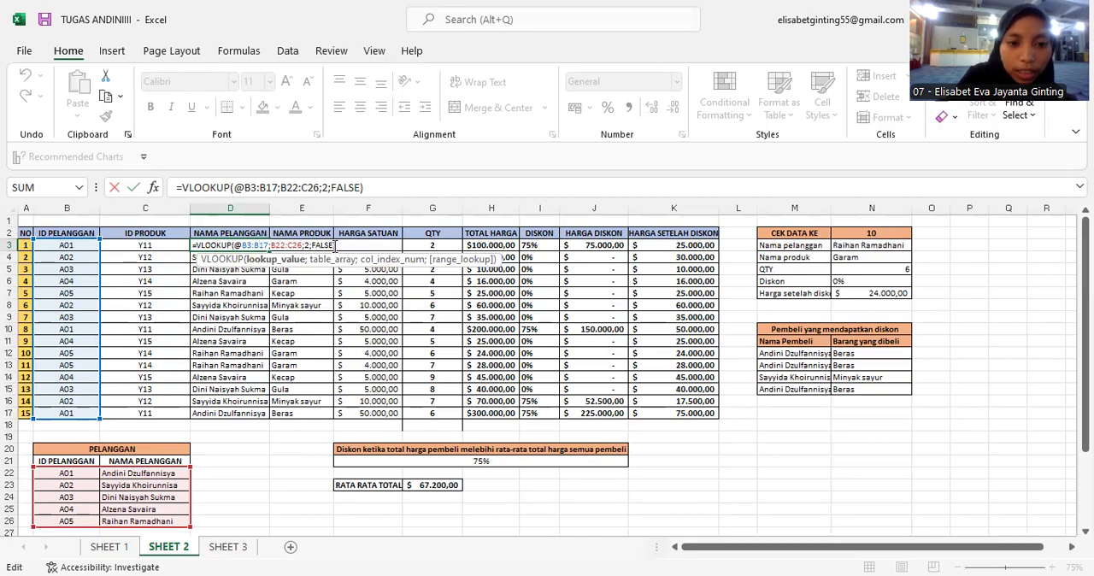
{"action": "key", "text": "Return"}
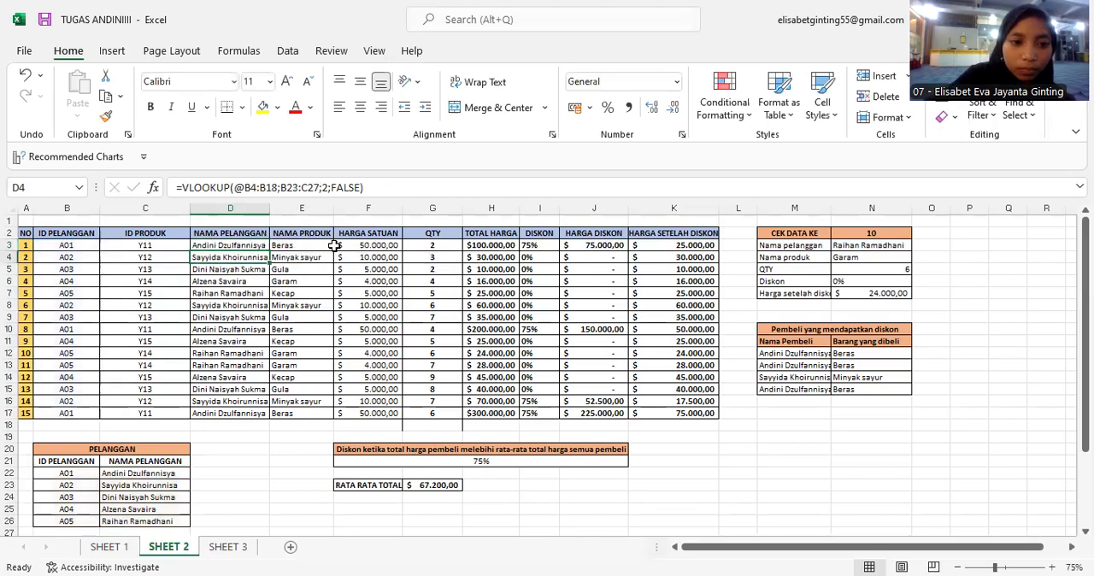
Inspect the first NAMA PRODUK VLOOKUP formula and its lookup range in the PRODUK table.
{"action": "left_click", "coordinate": [255, 243]}
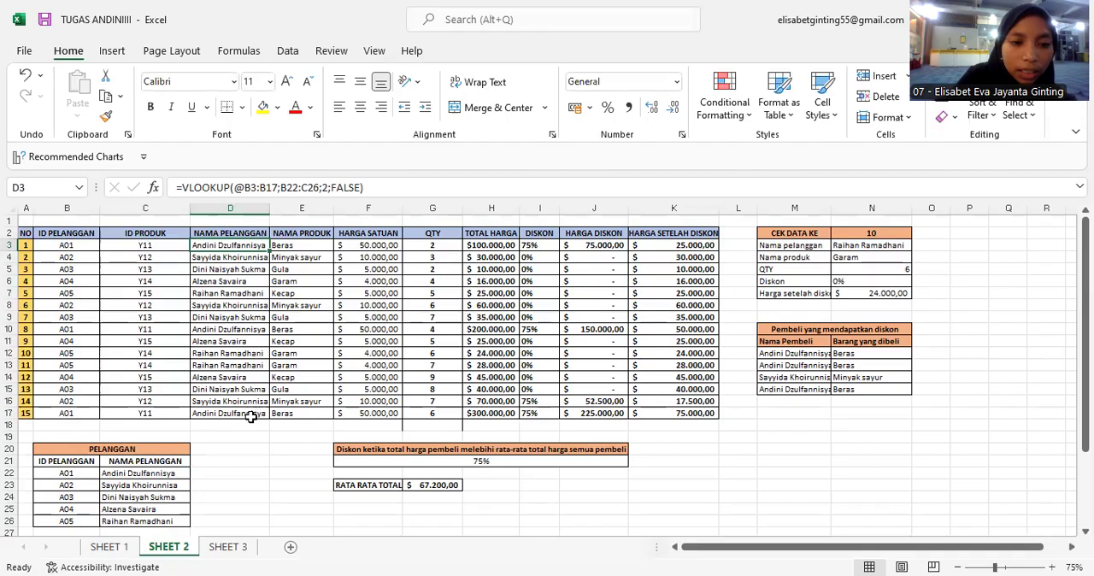
{"action": "left_click", "coordinate": [299, 246]}
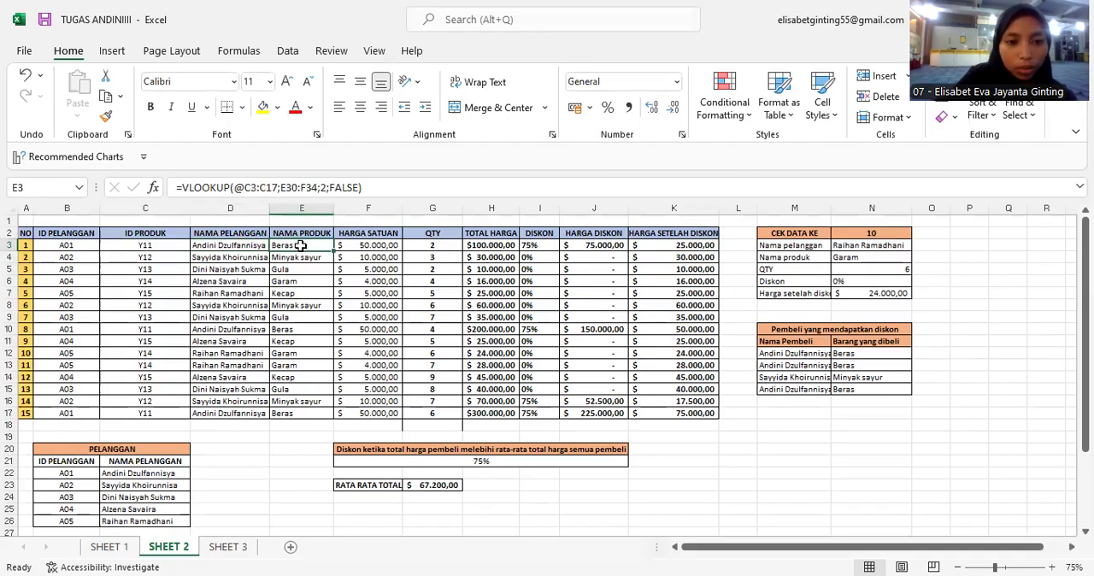
{"action": "double_click", "coordinate": [301, 247]}
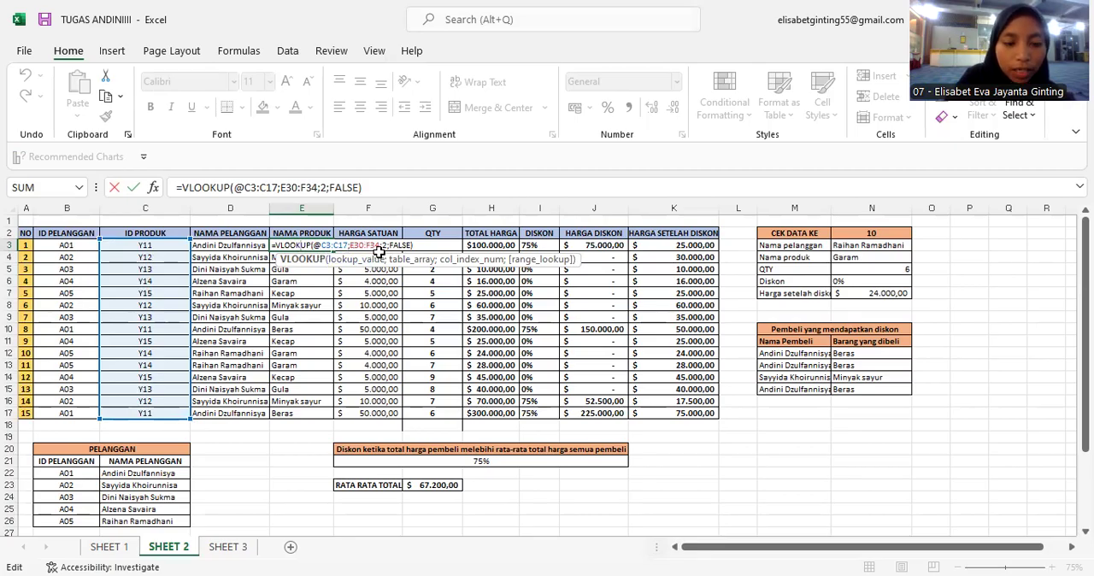
{"action": "scroll", "coordinate": [342, 463], "scroll_direction": "down", "scroll_amount": 1}
{"action": "scroll", "coordinate": [340, 463], "scroll_direction": "down", "scroll_amount": 3}
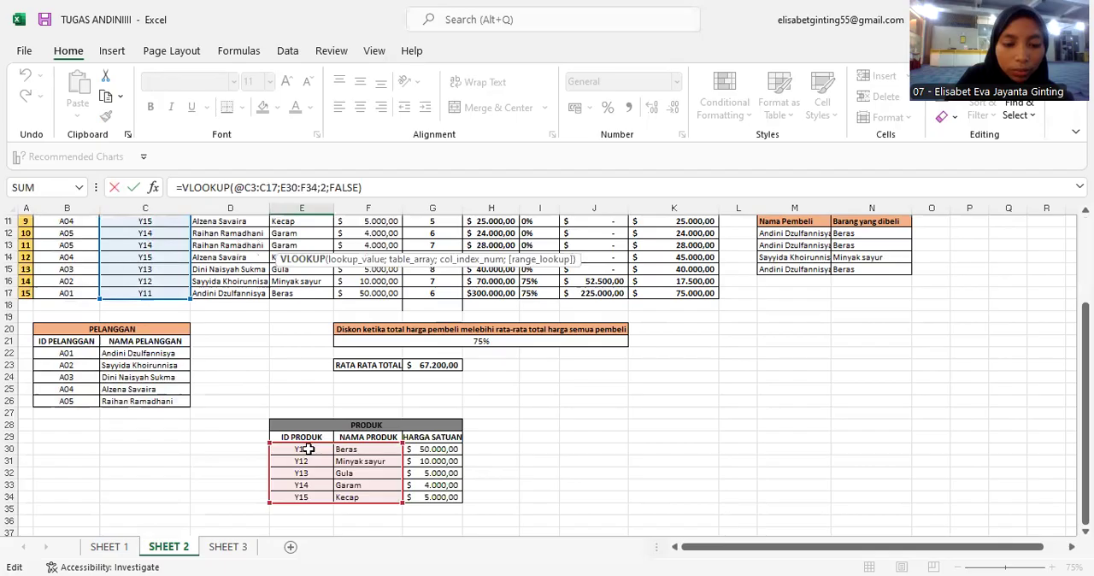
{"action": "scroll", "coordinate": [335, 491], "scroll_direction": "up", "scroll_amount": 2}
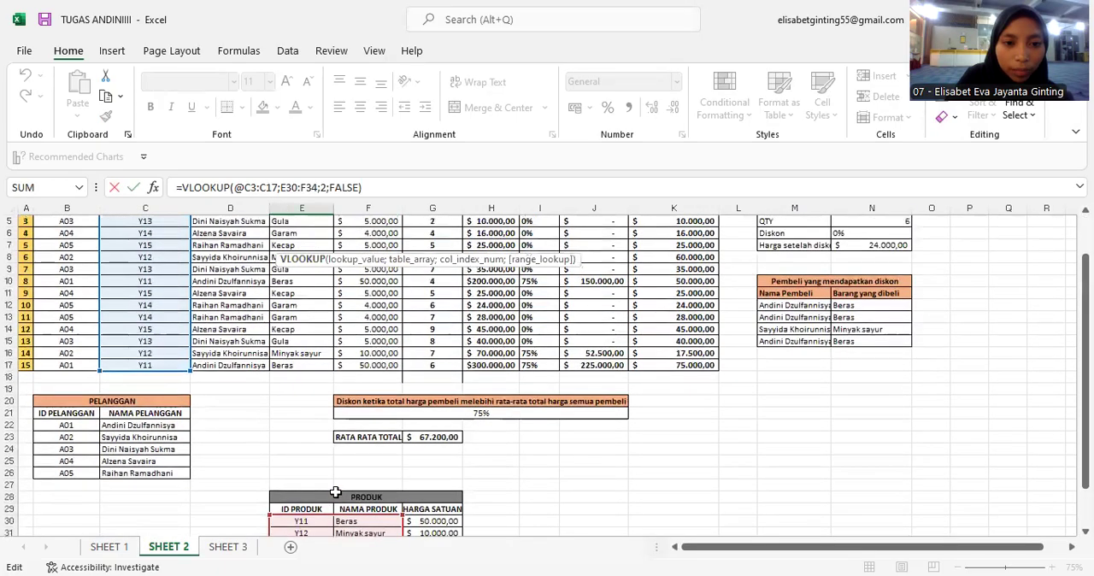
{"action": "scroll", "coordinate": [335, 493], "scroll_direction": "up", "scroll_amount": 1}
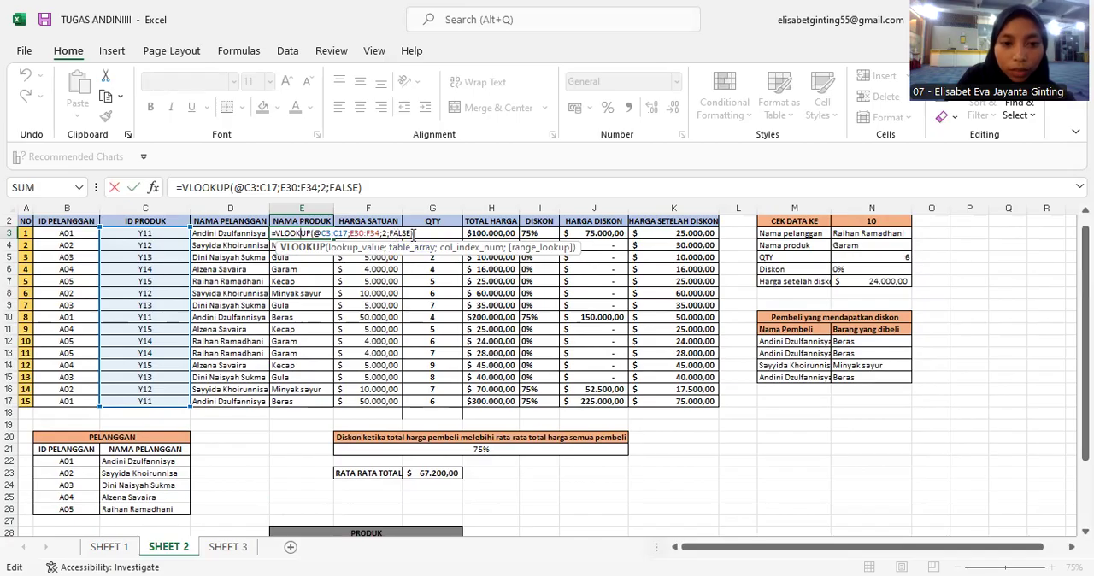
{"action": "key", "text": "Return"}
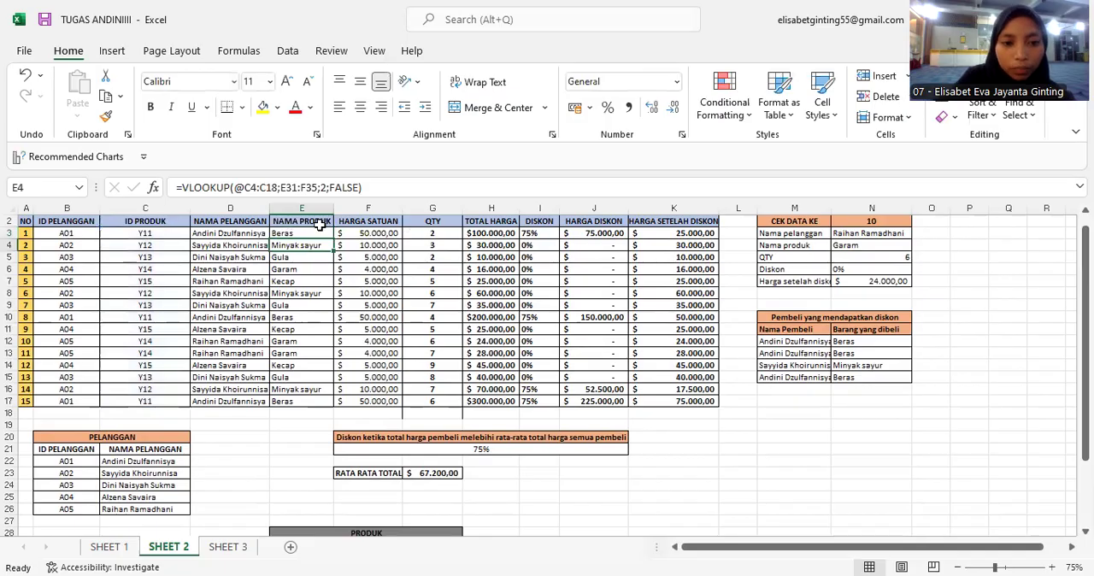
Inspect the unit-price VLOOKUP formula in the first HARGA SATUAN cell against the PRODUK table.
{"action": "left_click", "coordinate": [318, 229]}
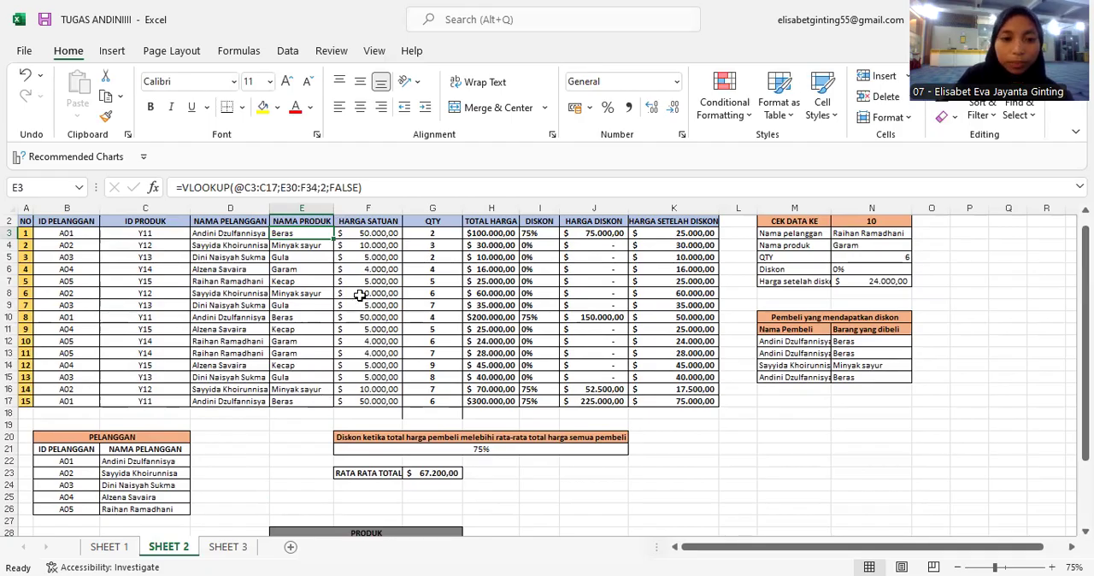
{"action": "left_click", "coordinate": [387, 232]}
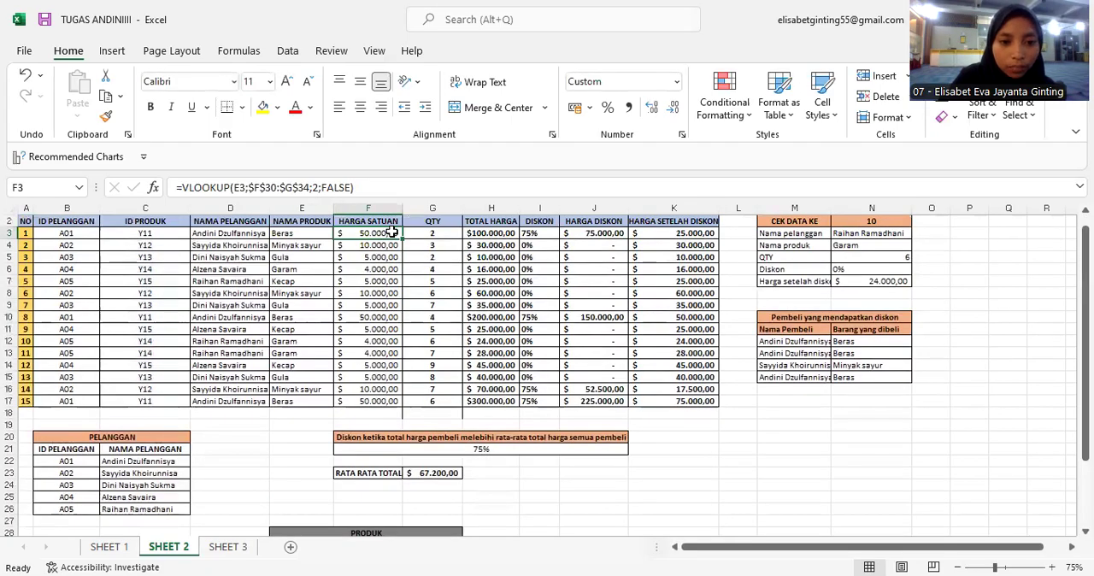
{"action": "double_click", "coordinate": [391, 233]}
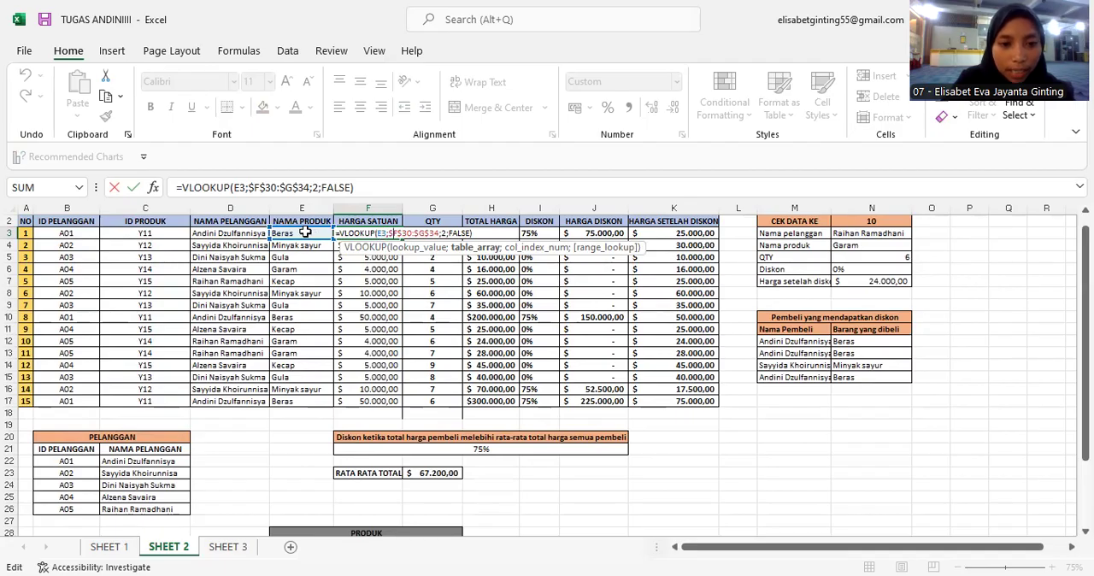
{"action": "left_click", "coordinate": [398, 248]}
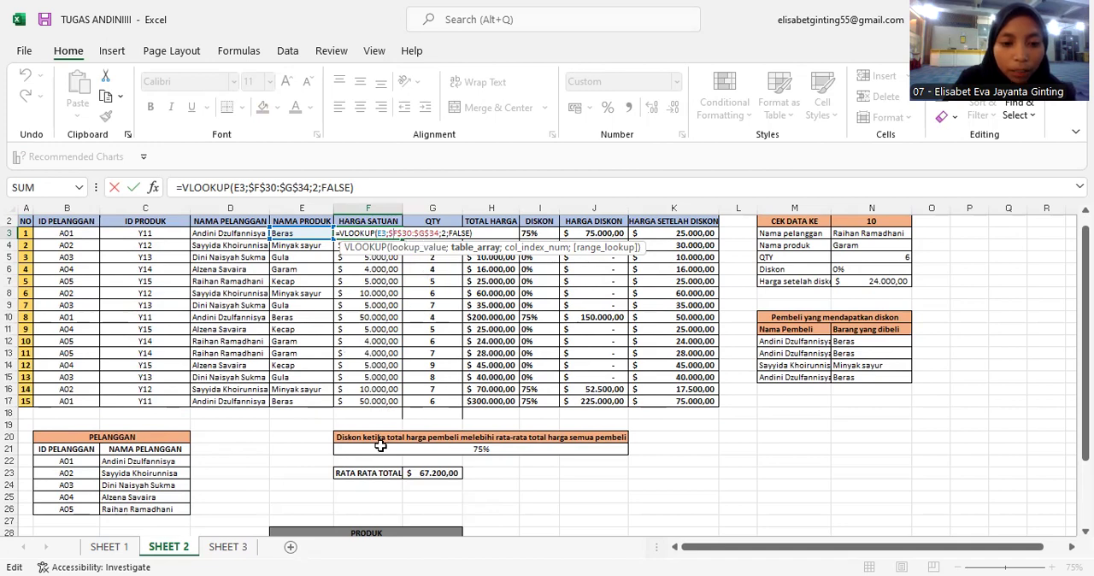
{"action": "scroll", "coordinate": [380, 445], "scroll_direction": "down", "scroll_amount": 3}
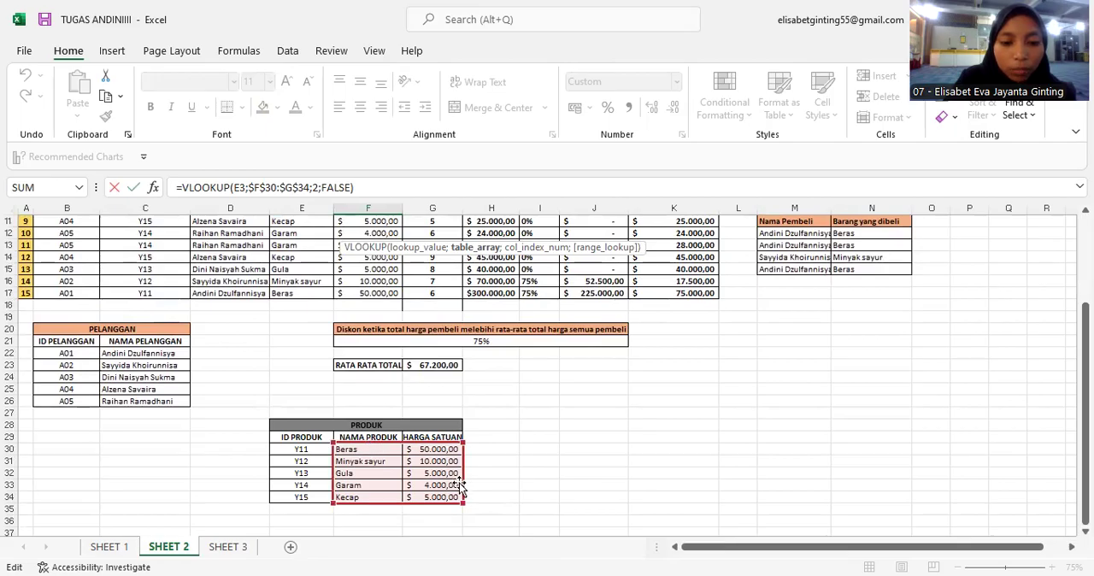
{"action": "scroll", "coordinate": [444, 336], "scroll_direction": "up", "scroll_amount": 2}
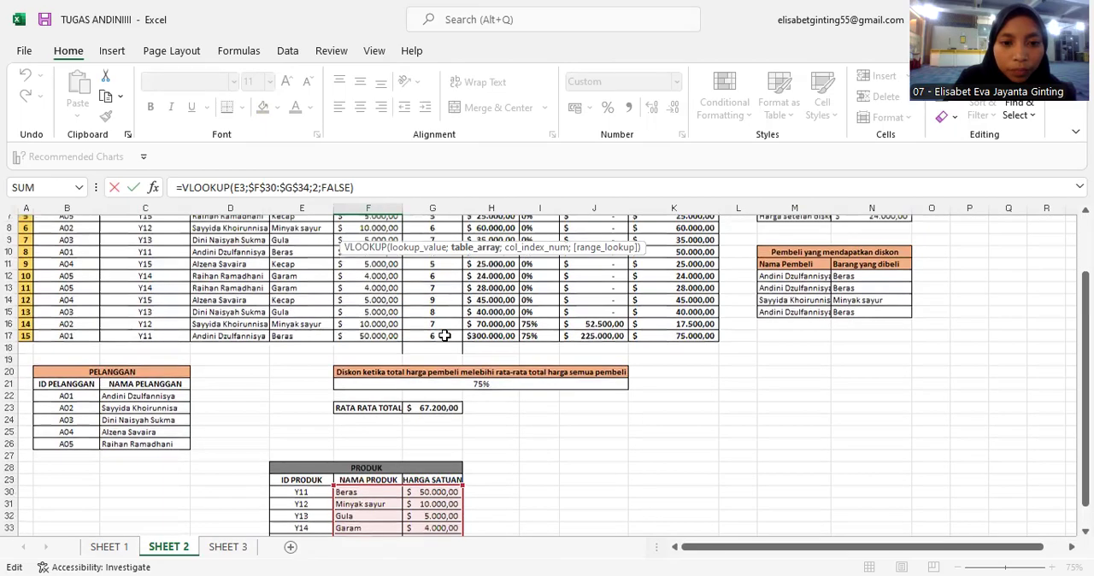
{"action": "scroll", "coordinate": [444, 337], "scroll_direction": "up", "scroll_amount": 2}
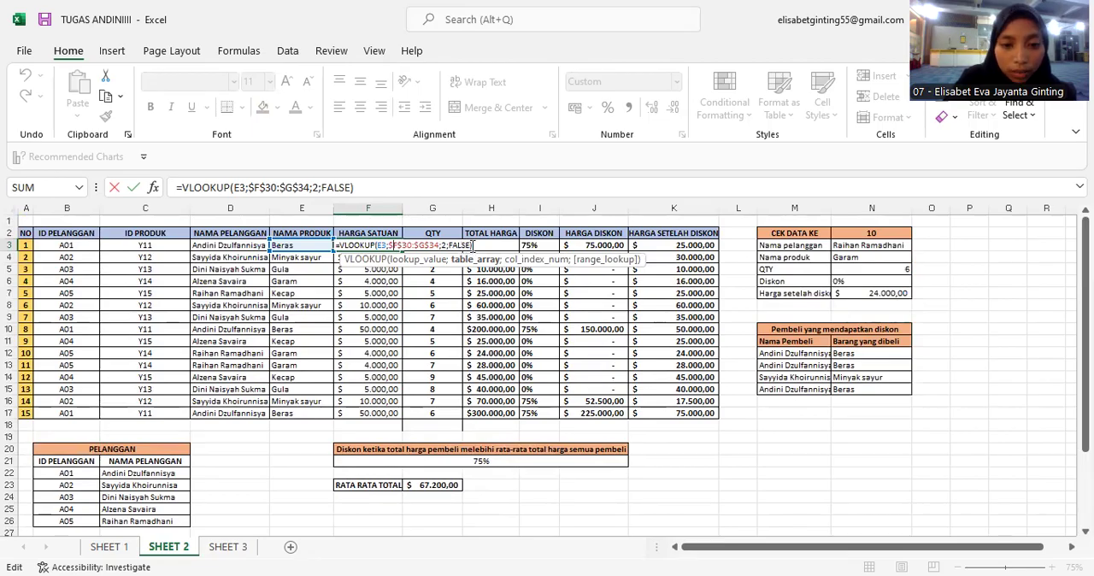
{"action": "left_click", "coordinate": [473, 246]}
{"action": "key", "text": "Return"}
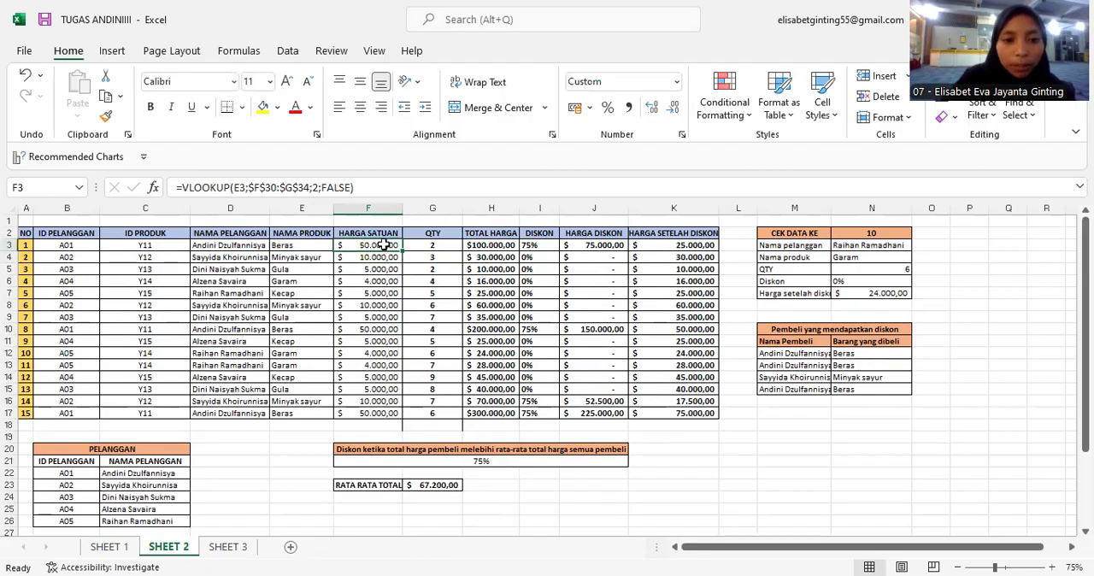
Re-enter the HARGA SATUAN formula and fill it down the column through row 17.
{"action": "left_click", "coordinate": [383, 245]}
{"action": "double_click", "coordinate": [383, 245]}
{"action": "left_click", "coordinate": [471, 245]}
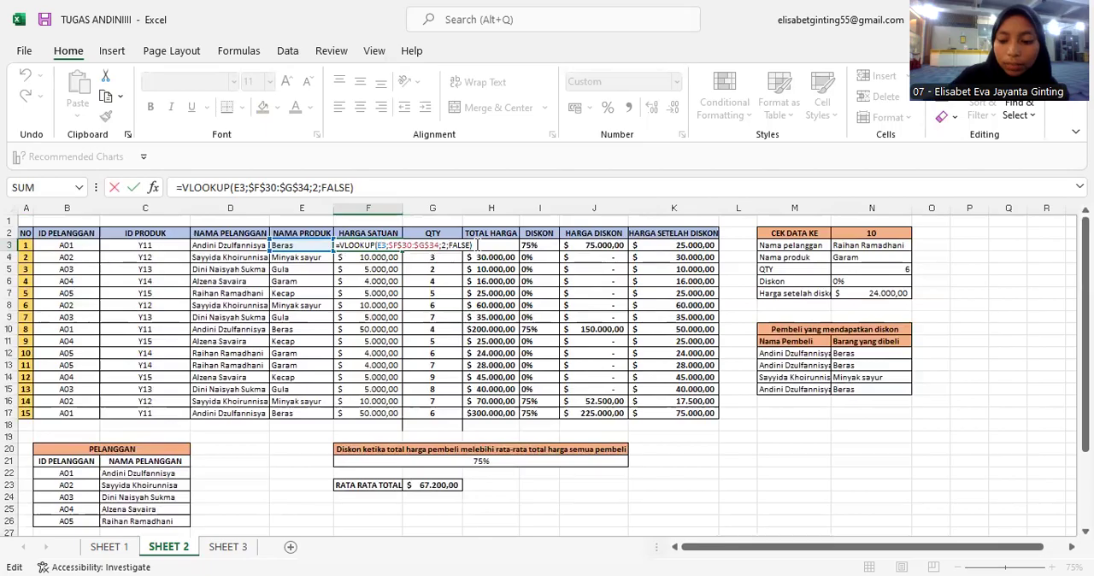
{"action": "key", "text": "Return"}
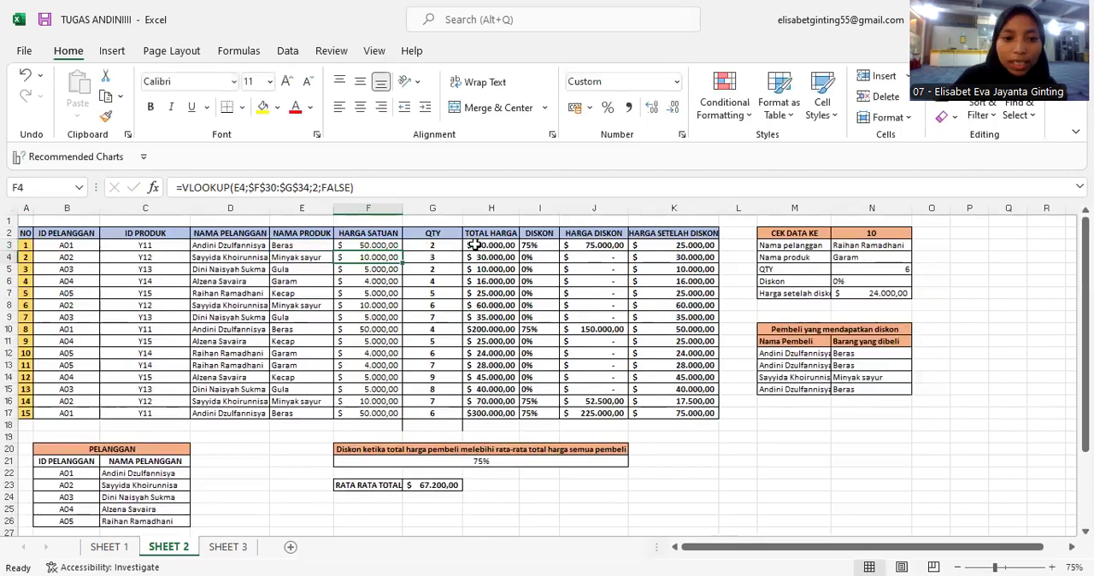
{"action": "left_click", "coordinate": [391, 246]}
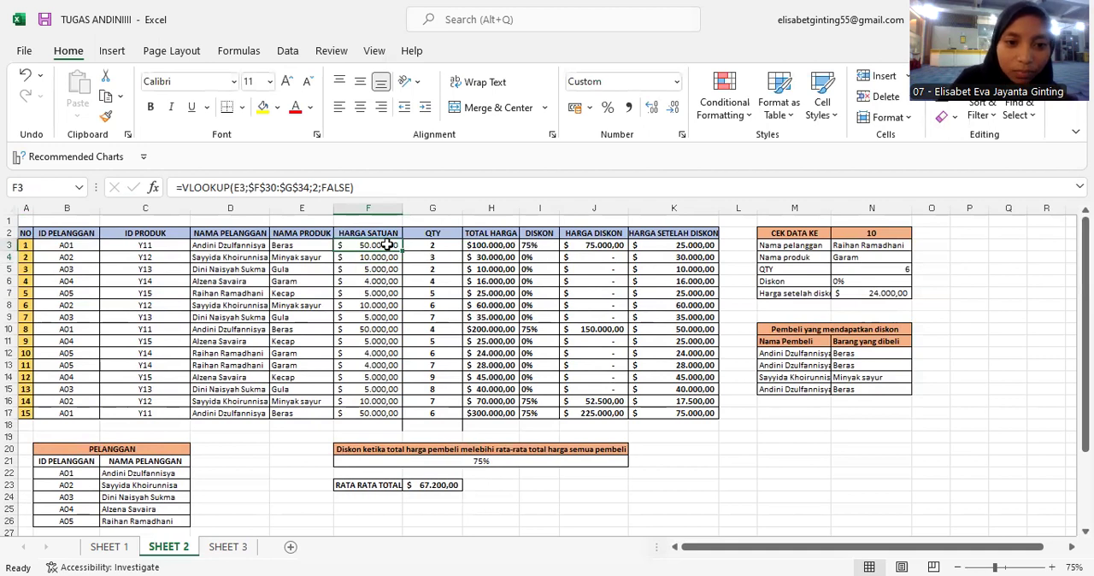
{"action": "left_click", "coordinate": [402, 250]}
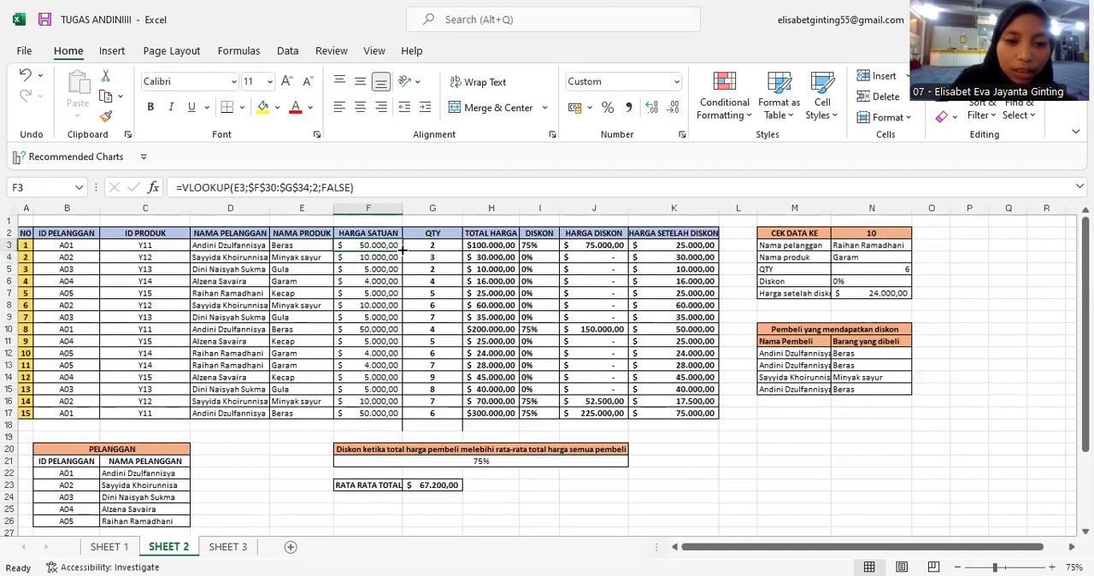
{"action": "double_click", "coordinate": [402, 249]}
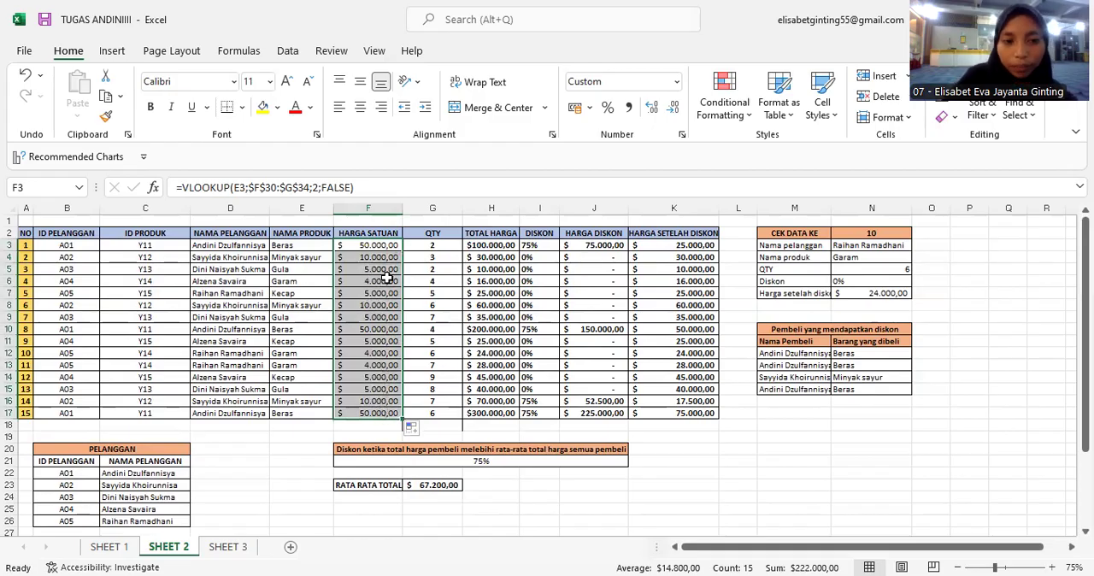
{"action": "left_click", "coordinate": [374, 271]}
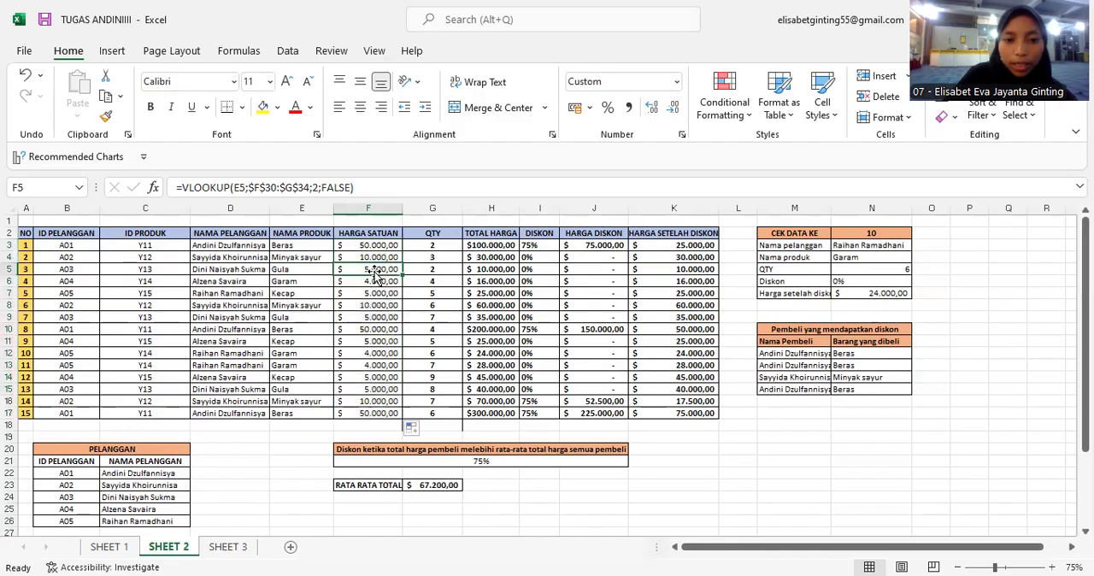
{"action": "left_click", "coordinate": [438, 247]}
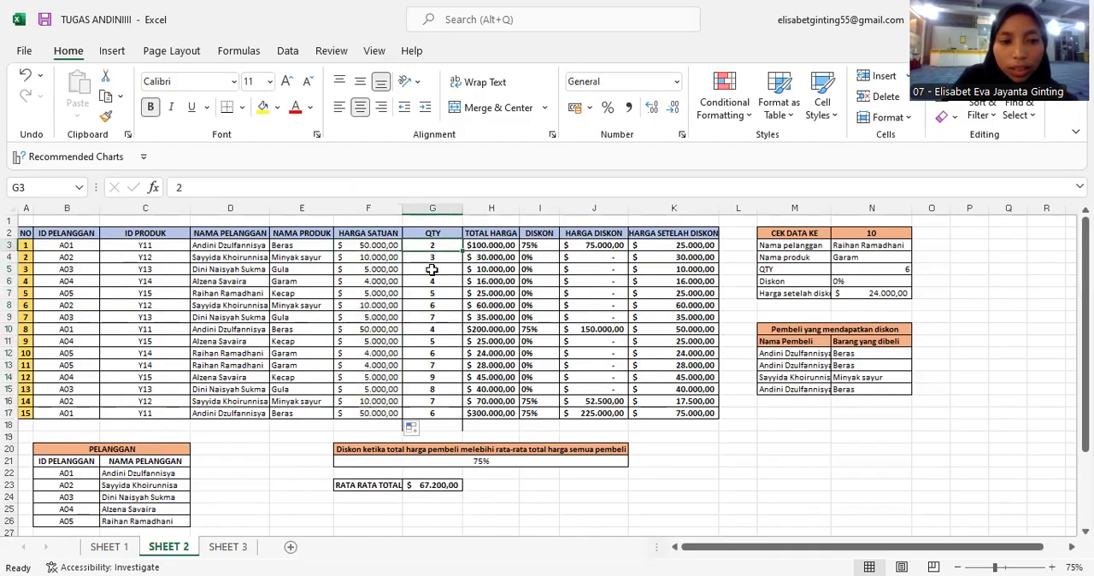
Confirm the TOTAL HARGA formula =G3*F3 and fill it down the column through row 17.
{"action": "double_click", "coordinate": [503, 247]}
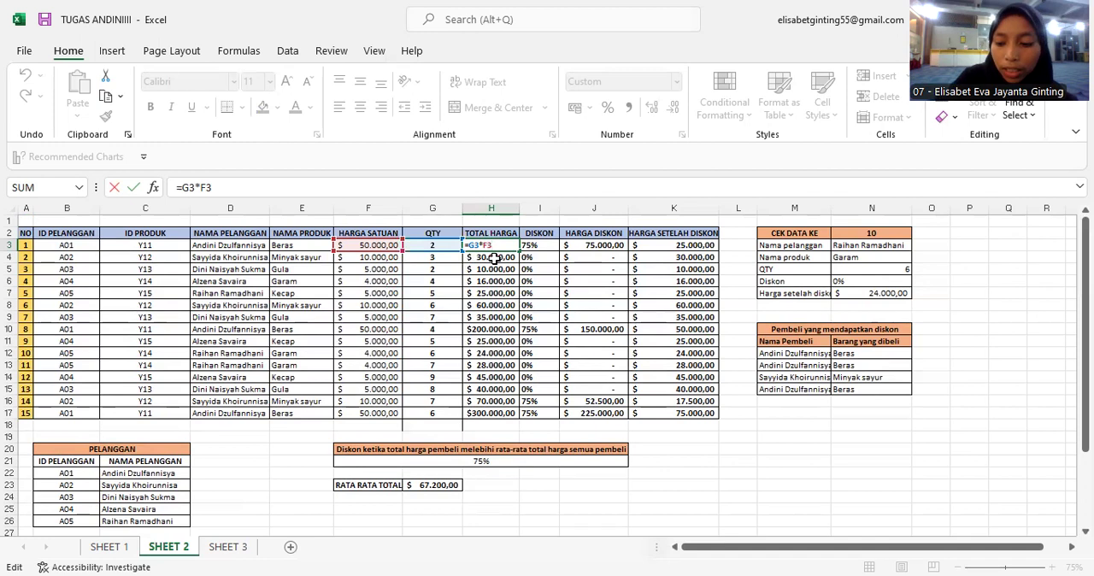
{"action": "key", "text": "Return"}
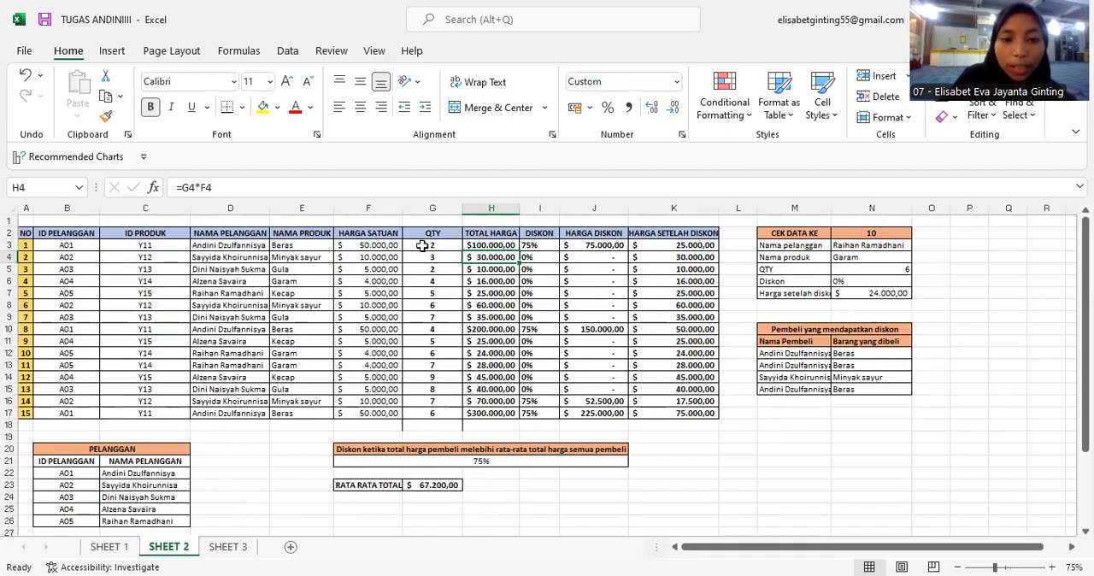
{"action": "left_click", "coordinate": [506, 246]}
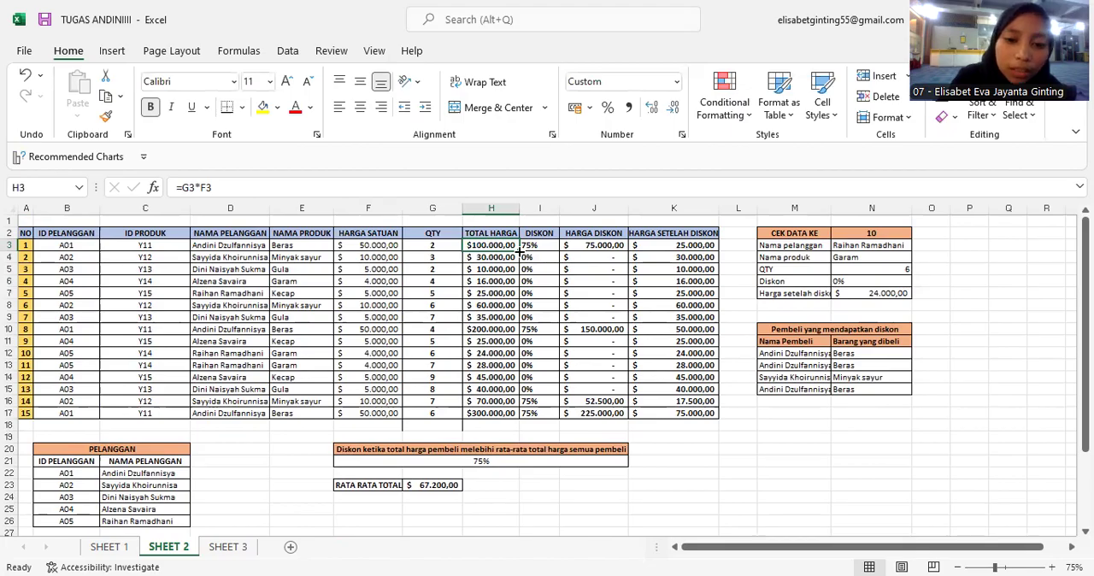
{"action": "double_click", "coordinate": [518, 251]}
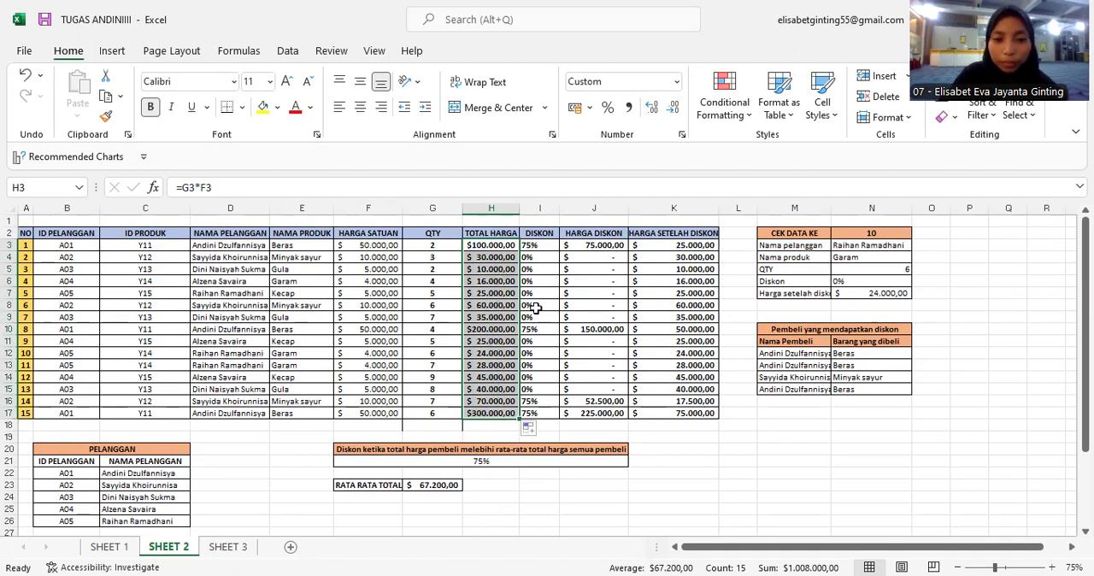
Confirm the DISKON formula =IF(H3>$G$23;"75%";"0%") and fill it down the column through row 17.
{"action": "left_click", "coordinate": [545, 246]}
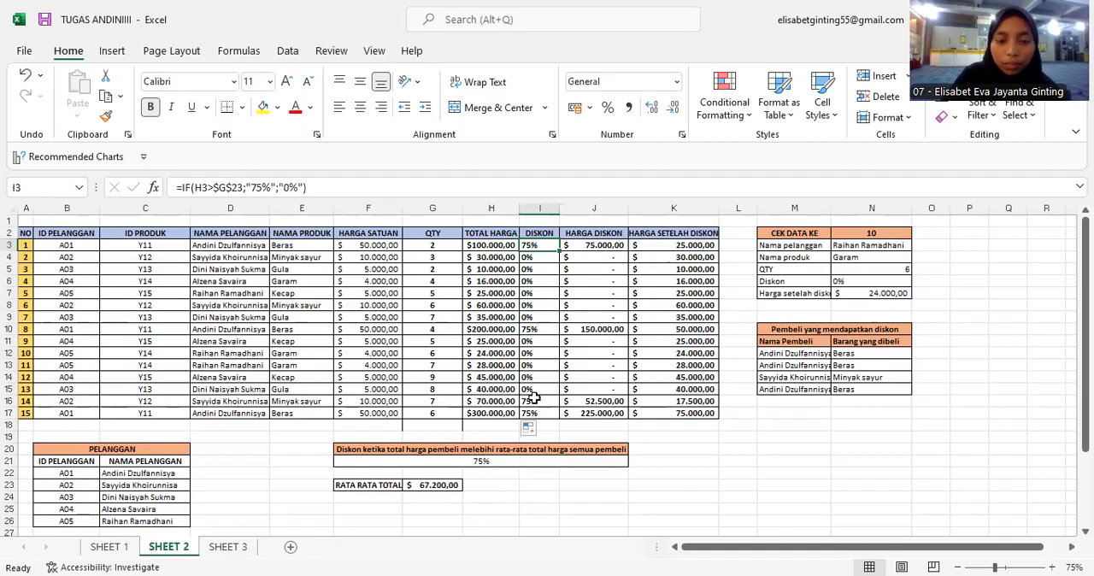
{"action": "double_click", "coordinate": [545, 246]}
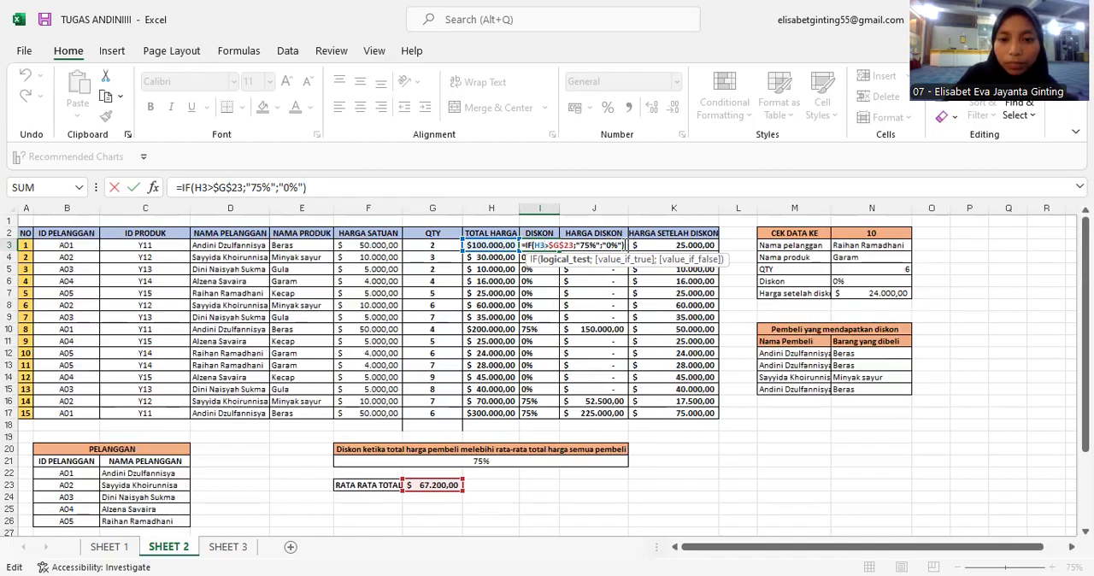
{"action": "left_click", "coordinate": [626, 246]}
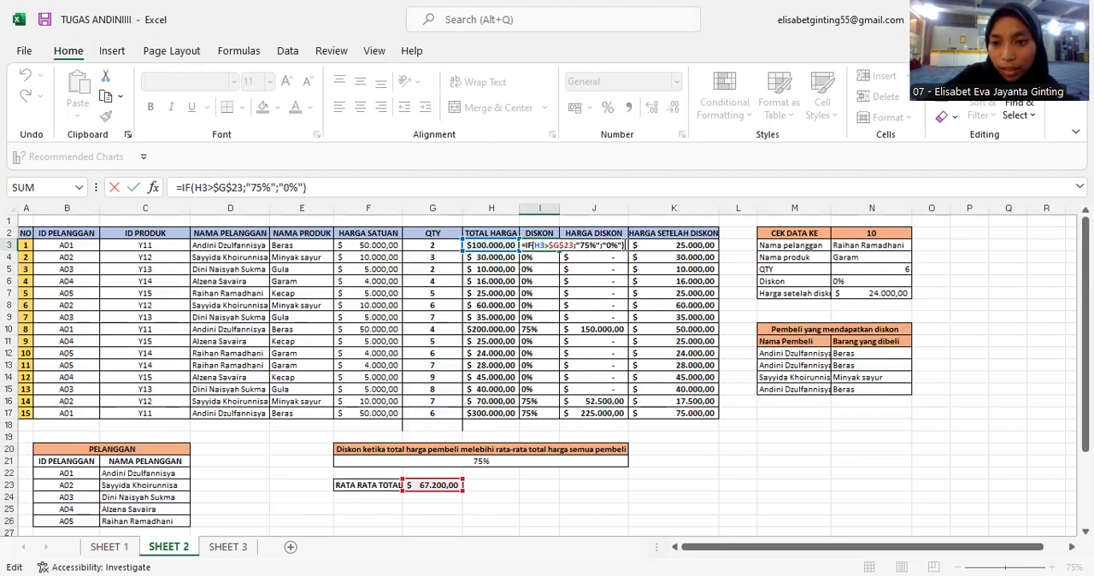
{"action": "key", "text": "Return"}
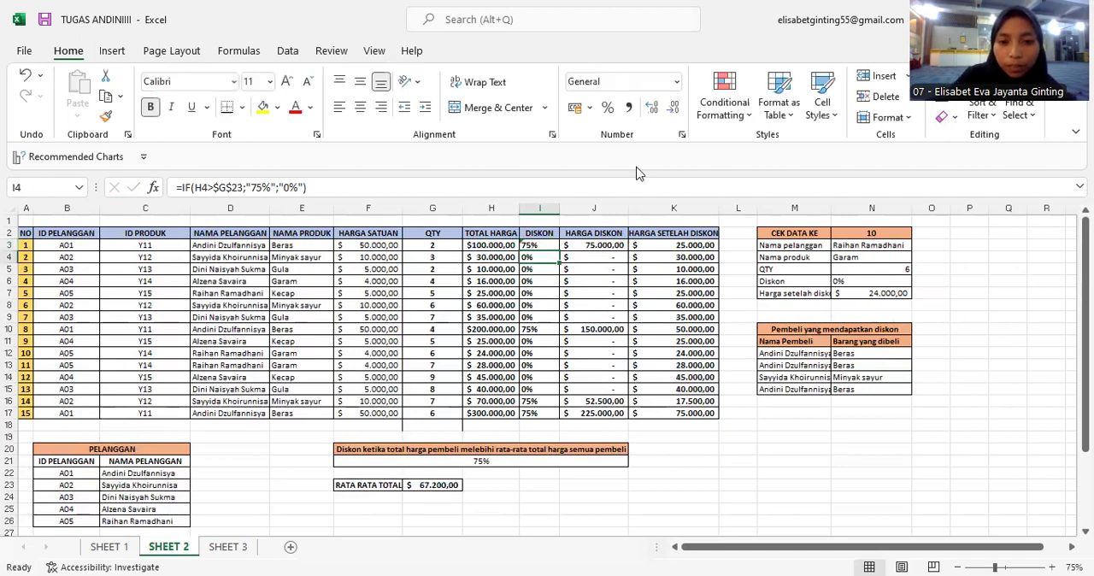
{"action": "left_click", "coordinate": [536, 245]}
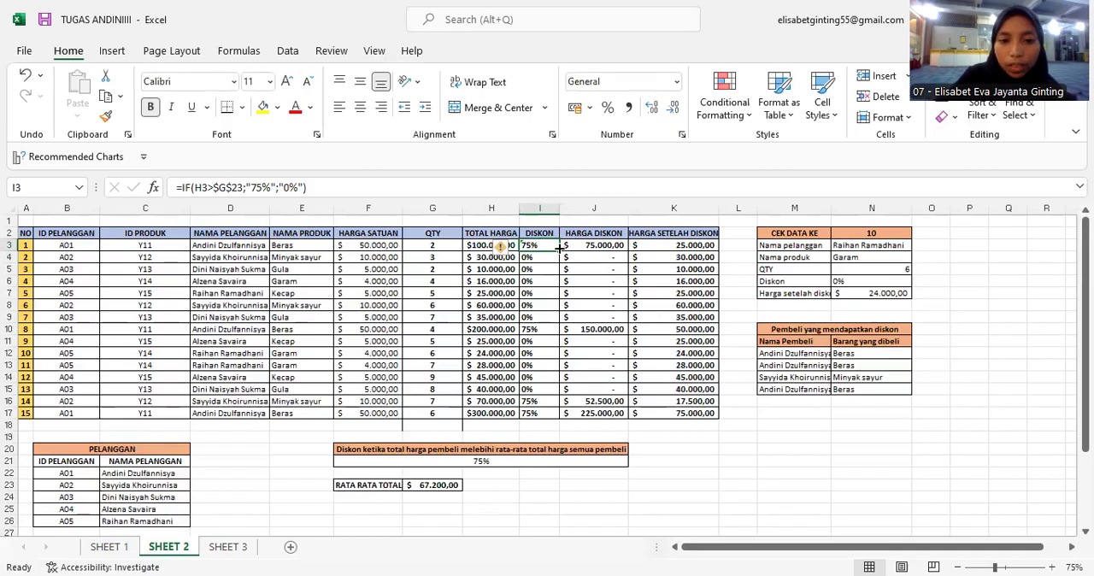
{"action": "double_click", "coordinate": [560, 248]}
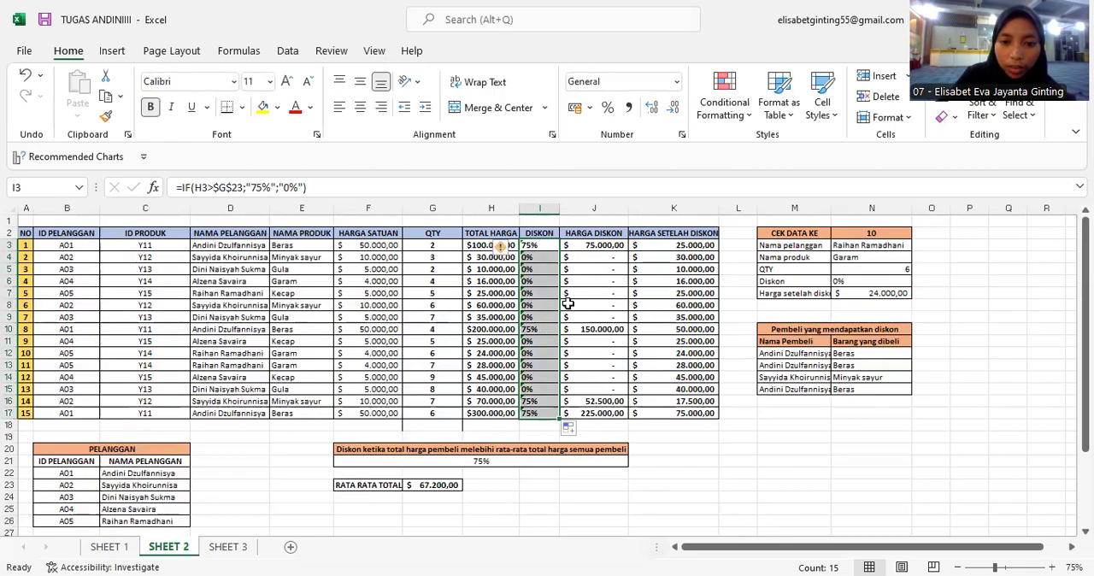
Confirm the HARGA DISKON formula =I3*H3 and fill it down the column through row 17.
{"action": "left_click", "coordinate": [596, 247]}
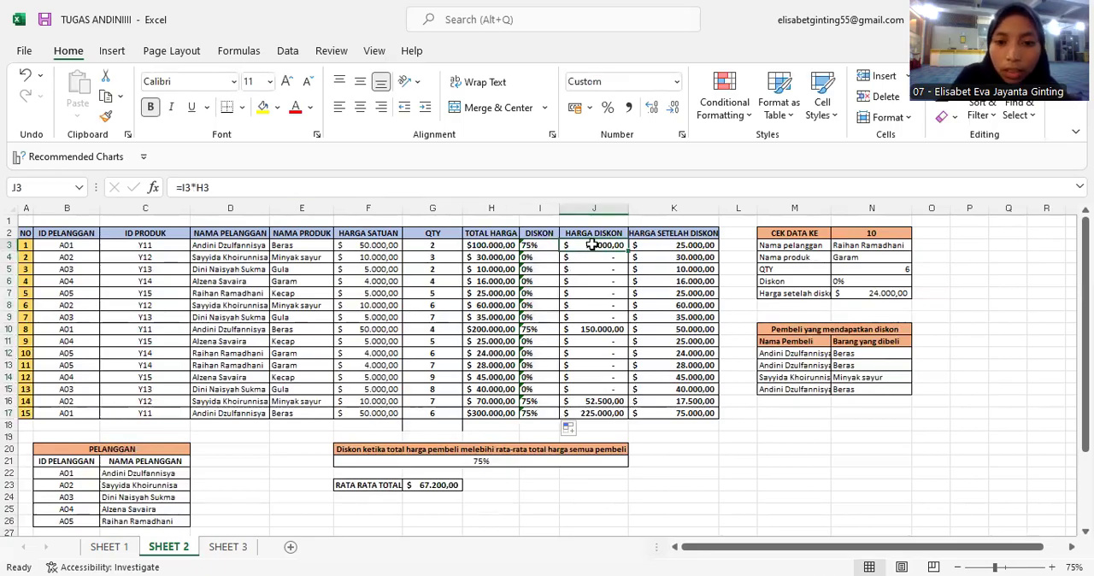
{"action": "double_click", "coordinate": [596, 245]}
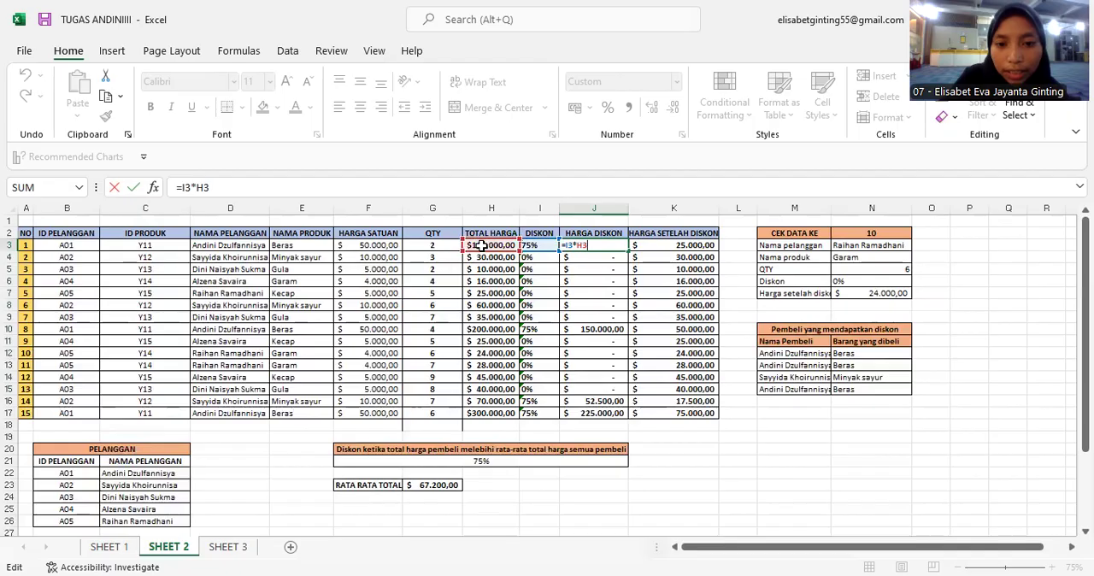
{"action": "key", "text": "Return"}
{"action": "left_click", "coordinate": [615, 244]}
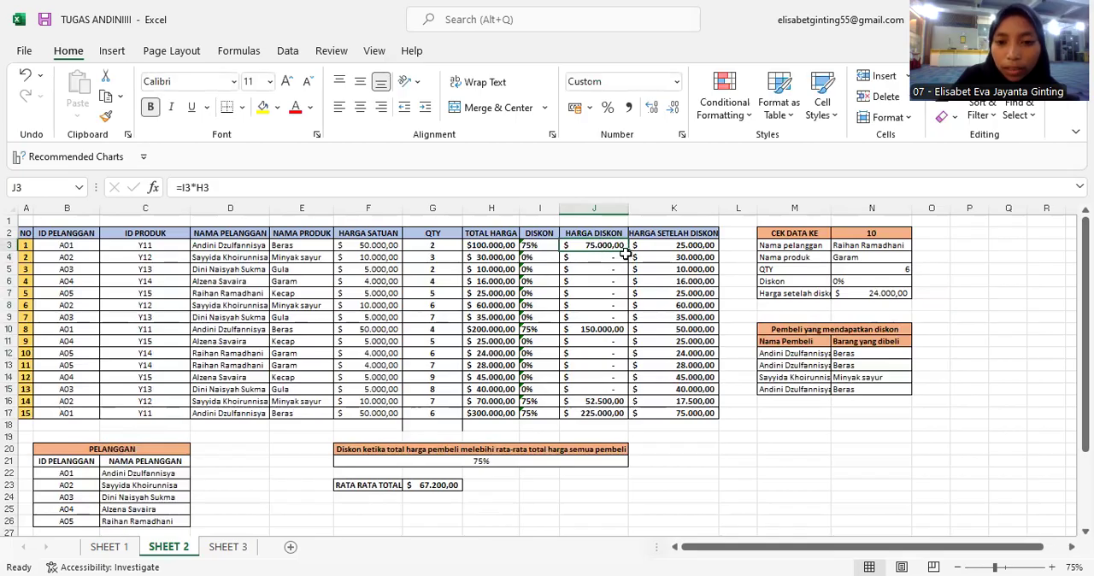
{"action": "left_click_drag", "start_coordinate": [629, 250], "coordinate": [629, 250]}
{"action": "double_click", "coordinate": [629, 249]}
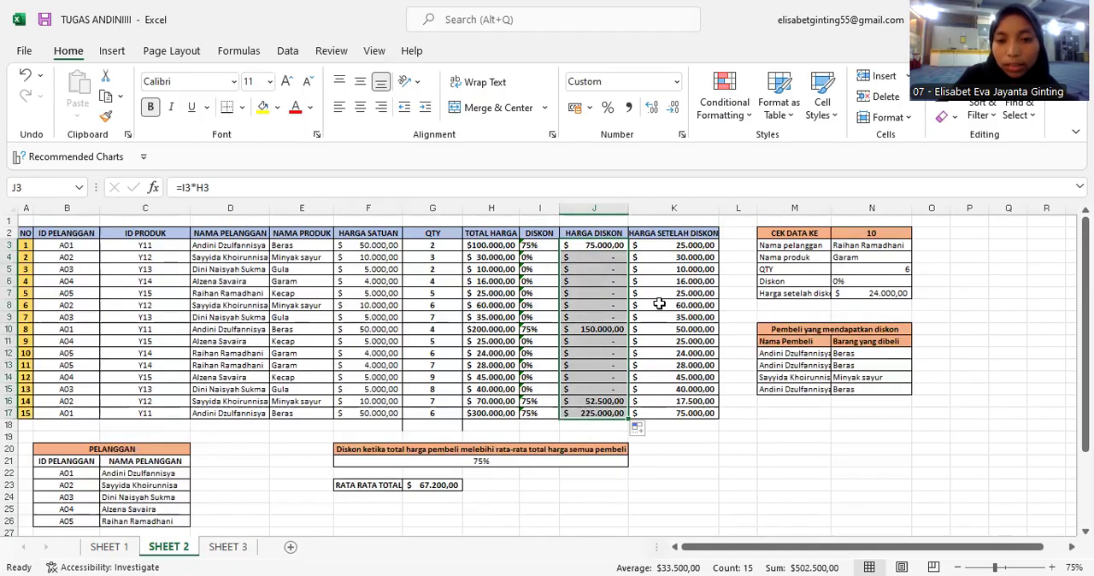
Widen column K and confirm the HARGA SETELAH DISKON formula =H3-J3, filling it down through row 17.
{"action": "left_click", "coordinate": [683, 245]}
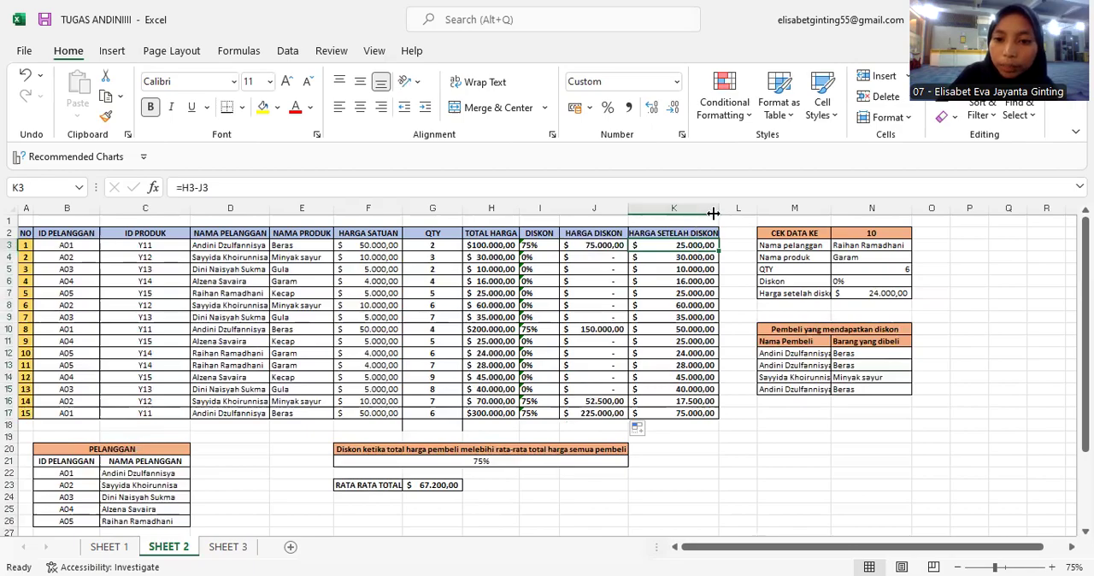
{"action": "left_click_drag", "start_coordinate": [718, 210], "coordinate": [725, 209]}
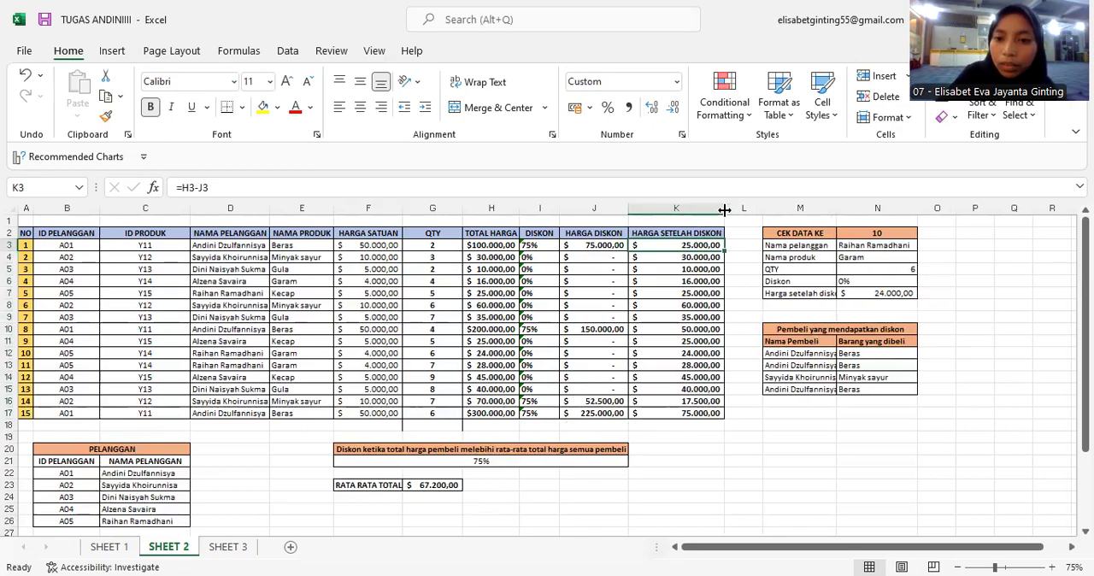
{"action": "double_click", "coordinate": [669, 247]}
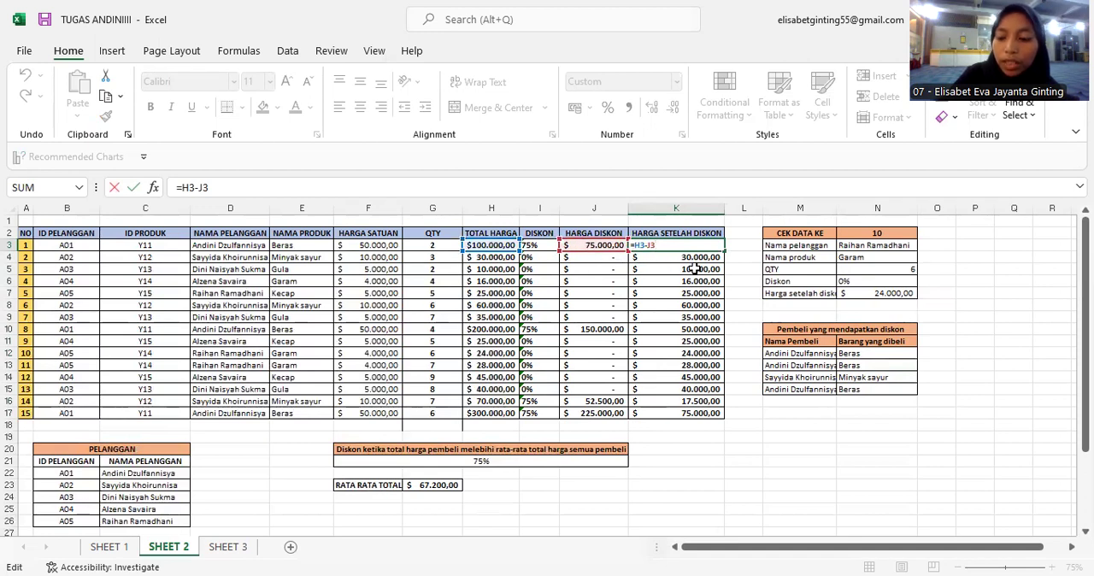
{"action": "key", "text": "Return"}
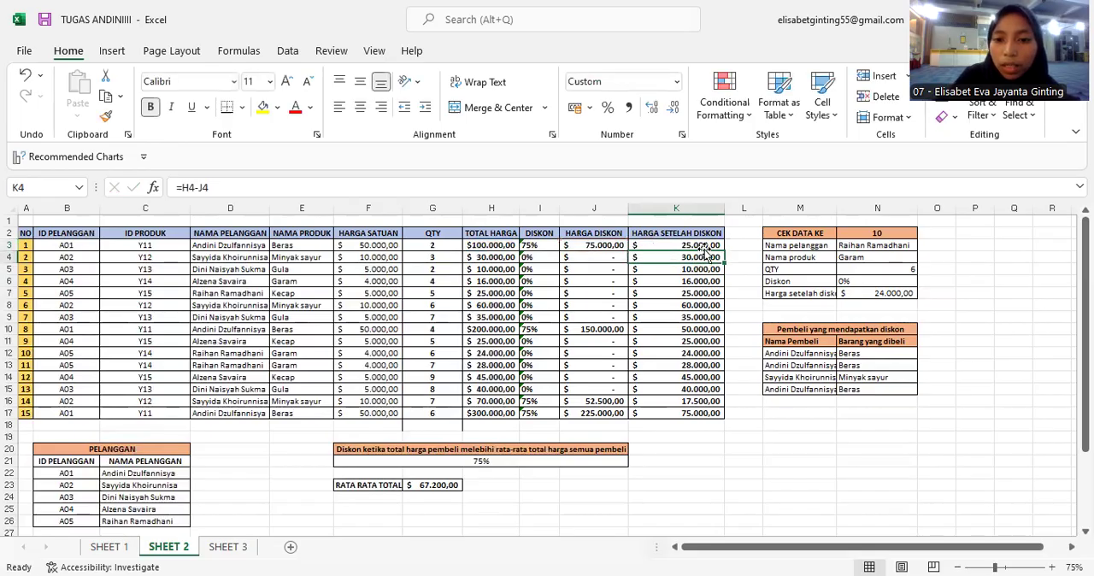
{"action": "left_click", "coordinate": [703, 248]}
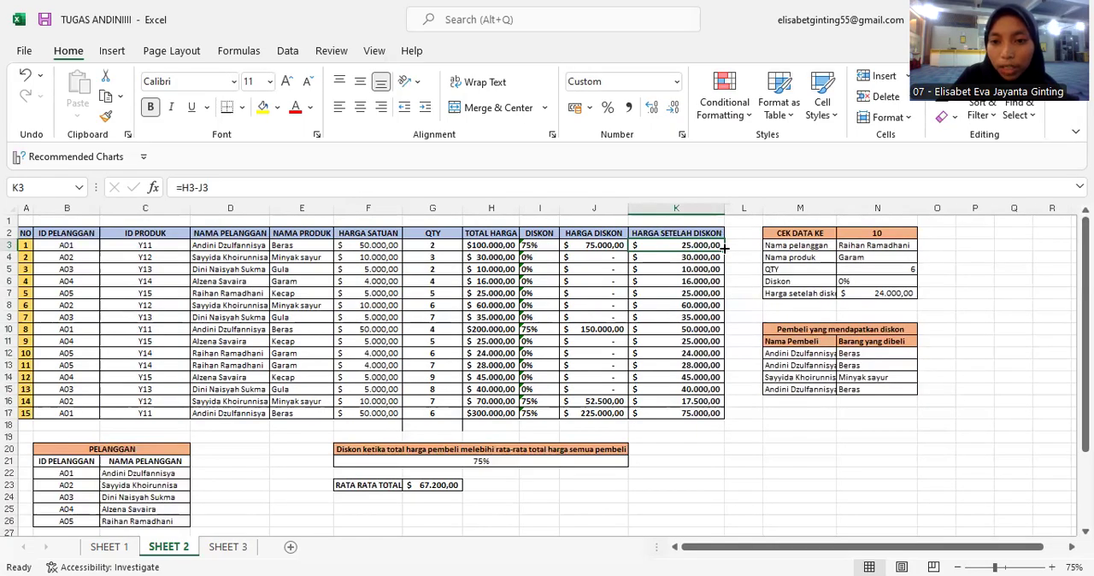
{"action": "double_click", "coordinate": [723, 247]}
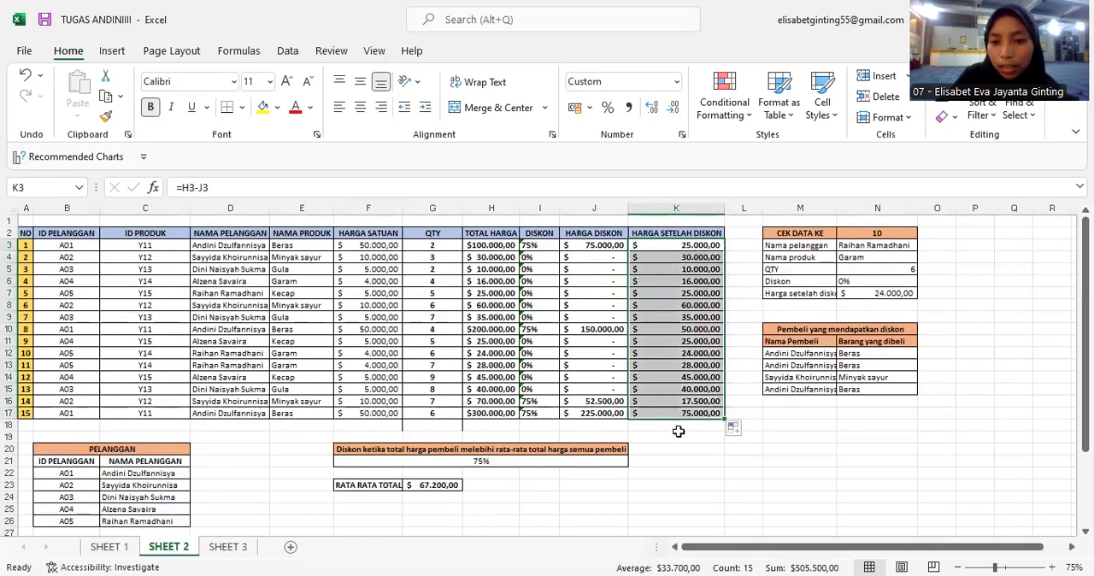
{"action": "left_click", "coordinate": [731, 257]}
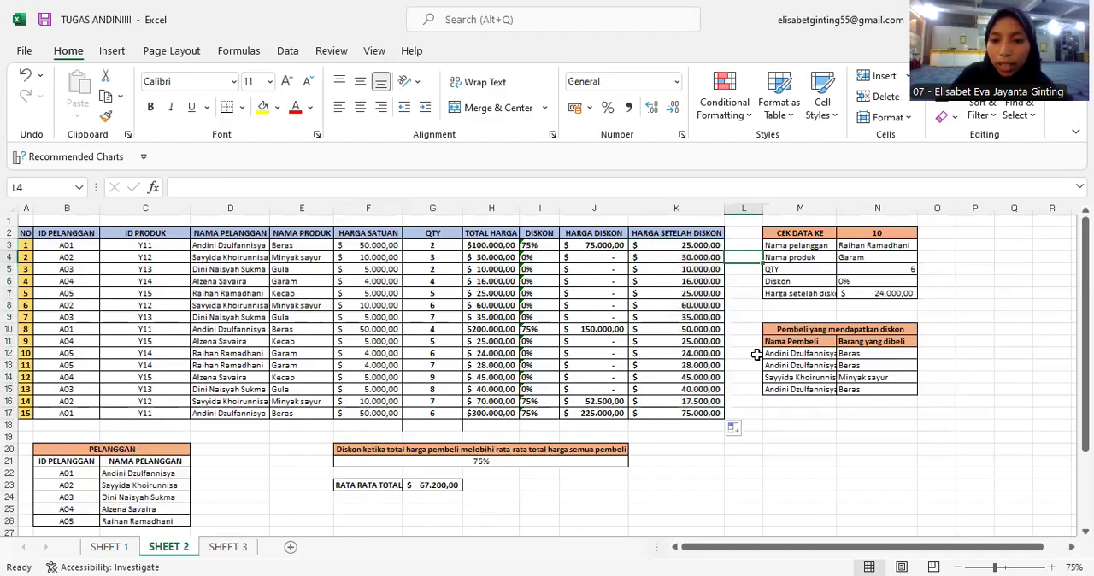
Confirm the Nama pelanggan lookup formula =VLOOKUP(N2;A2:K17;4;FALSE) in the CEK DATA table.
{"action": "left_click", "coordinate": [875, 245]}
{"action": "double_click", "coordinate": [876, 245]}
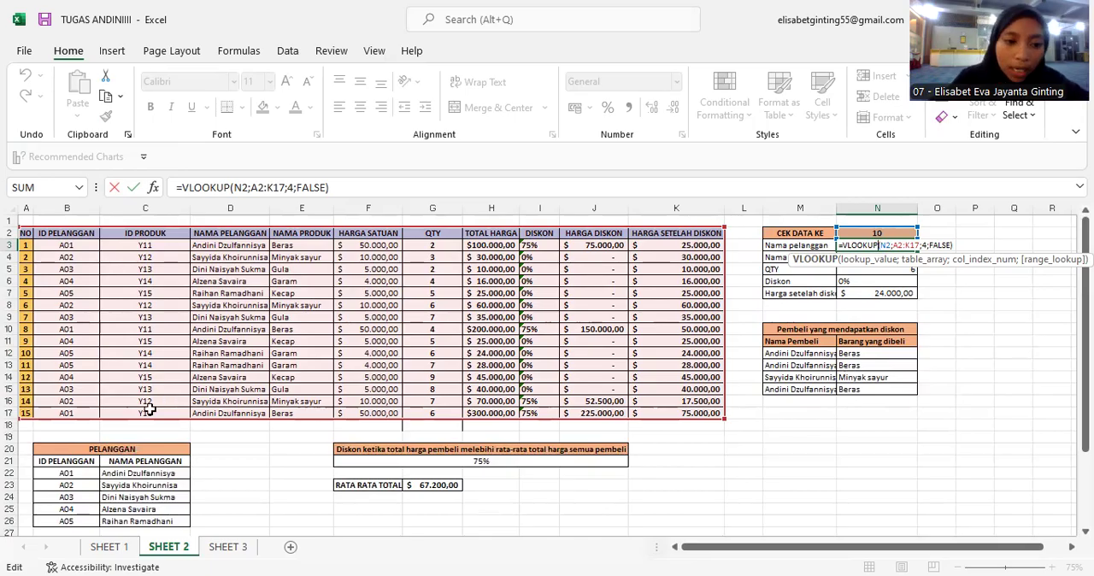
{"action": "key", "text": "Return"}
{"action": "scroll", "coordinate": [419, 337], "scroll_direction": "down", "scroll_amount": 2}
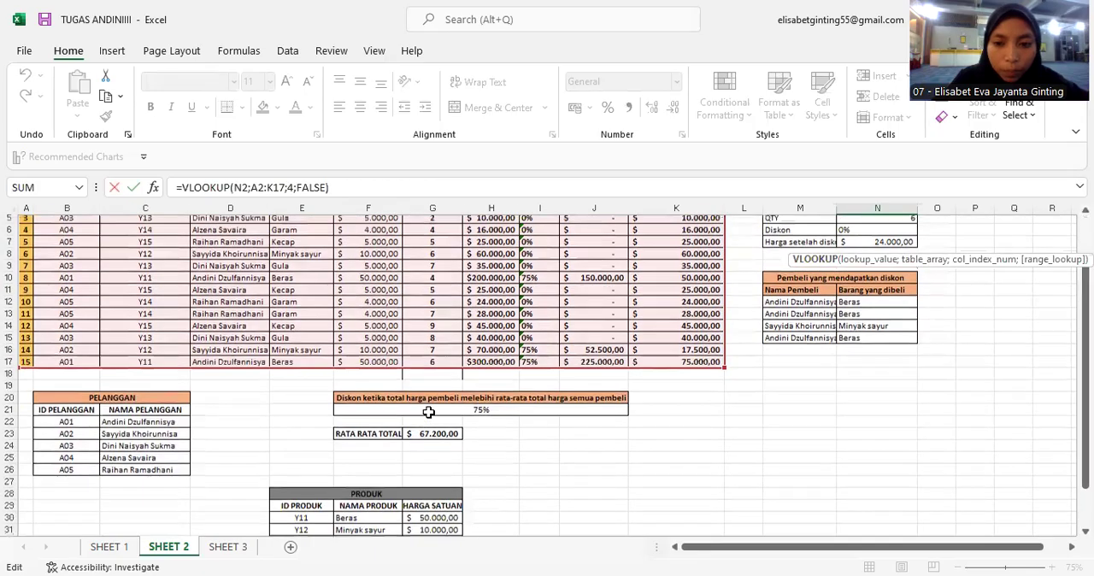
{"action": "scroll", "coordinate": [162, 346], "scroll_direction": "up", "scroll_amount": 2}
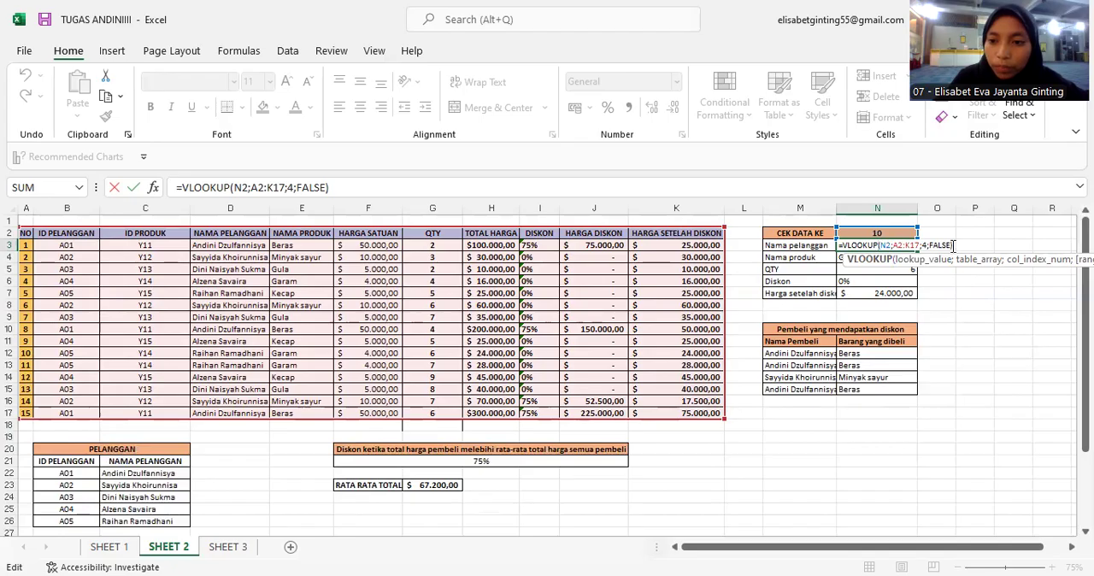
{"action": "left_click", "coordinate": [953, 246]}
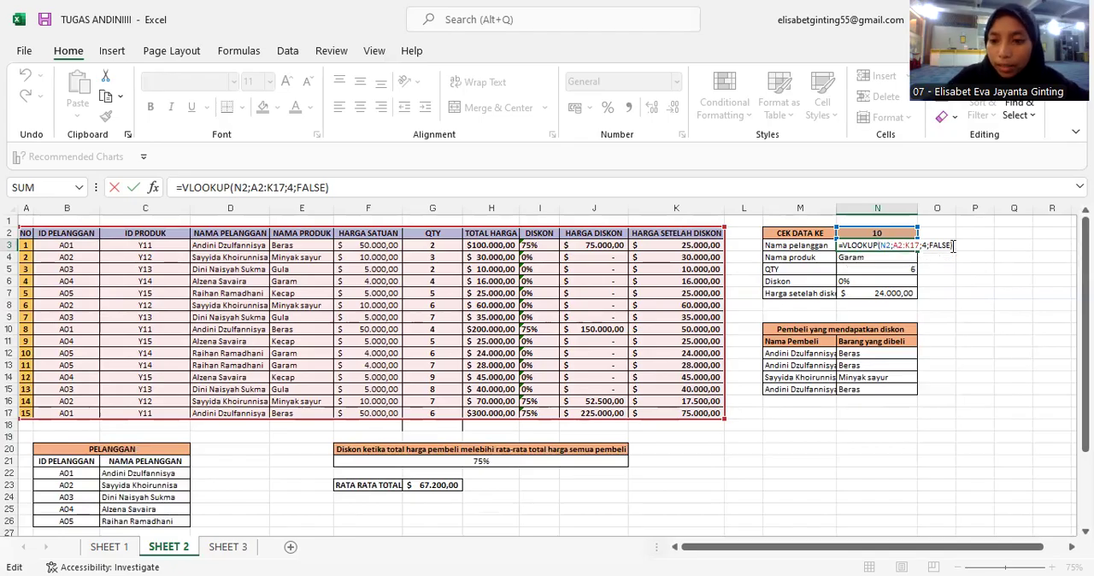
{"action": "key", "text": "Return"}
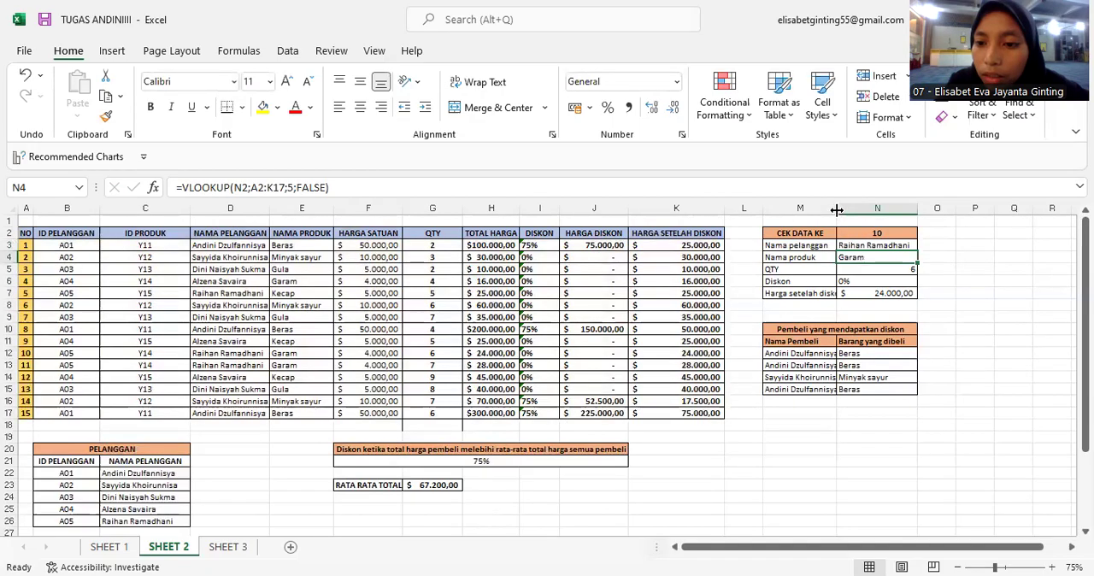
Widen column M and set the CEK DATA KE number to 6.
{"action": "left_click_drag", "start_coordinate": [840, 213], "coordinate": [846, 212]}
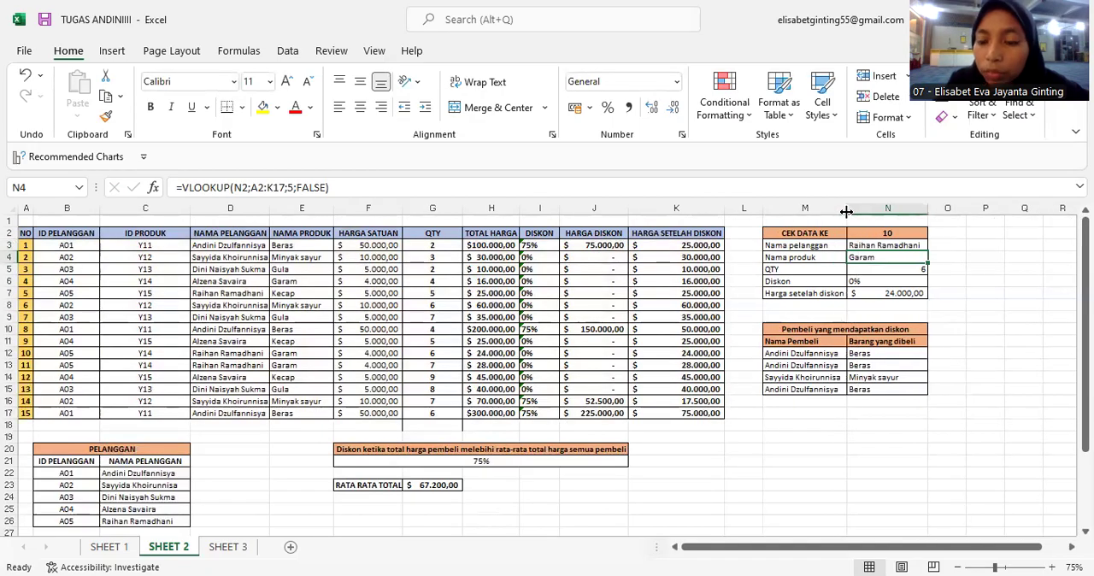
{"action": "left_click", "coordinate": [899, 234]}
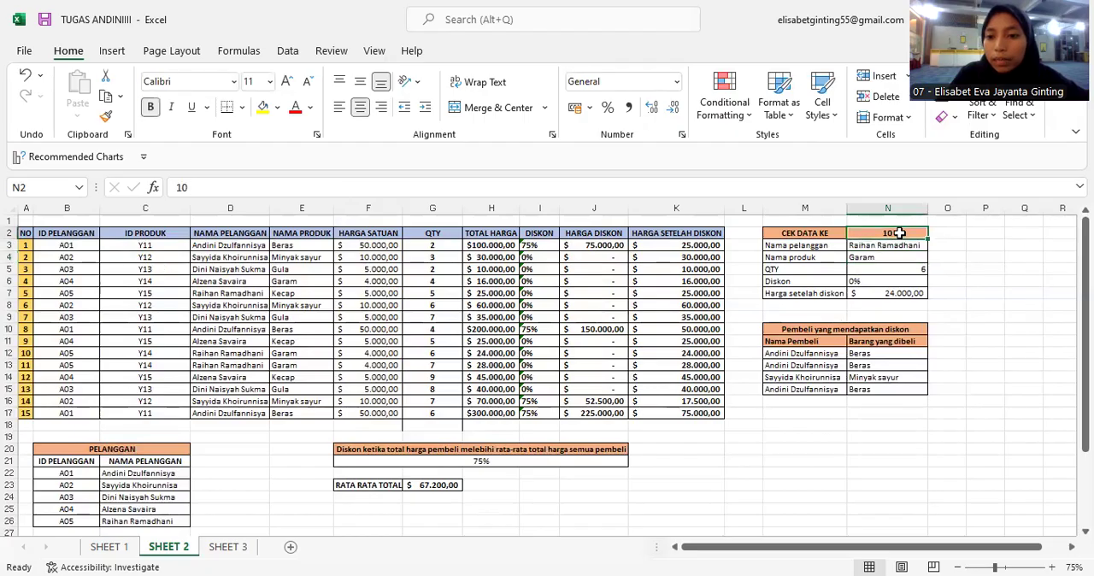
{"action": "double_click", "coordinate": [899, 233]}
{"action": "key", "text": "BackSpace"}
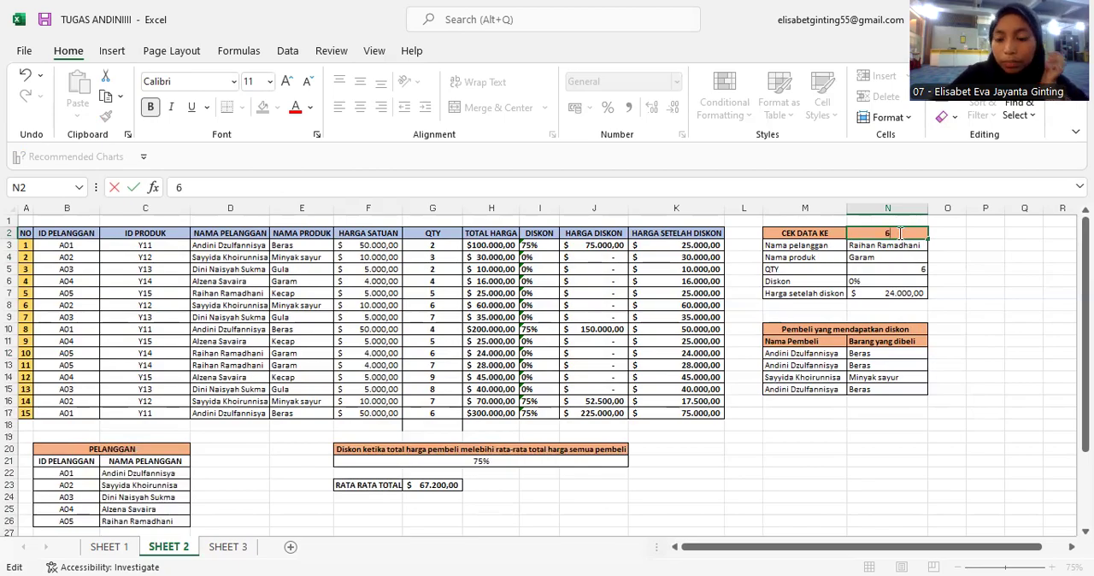
{"action": "key", "text": "Return"}
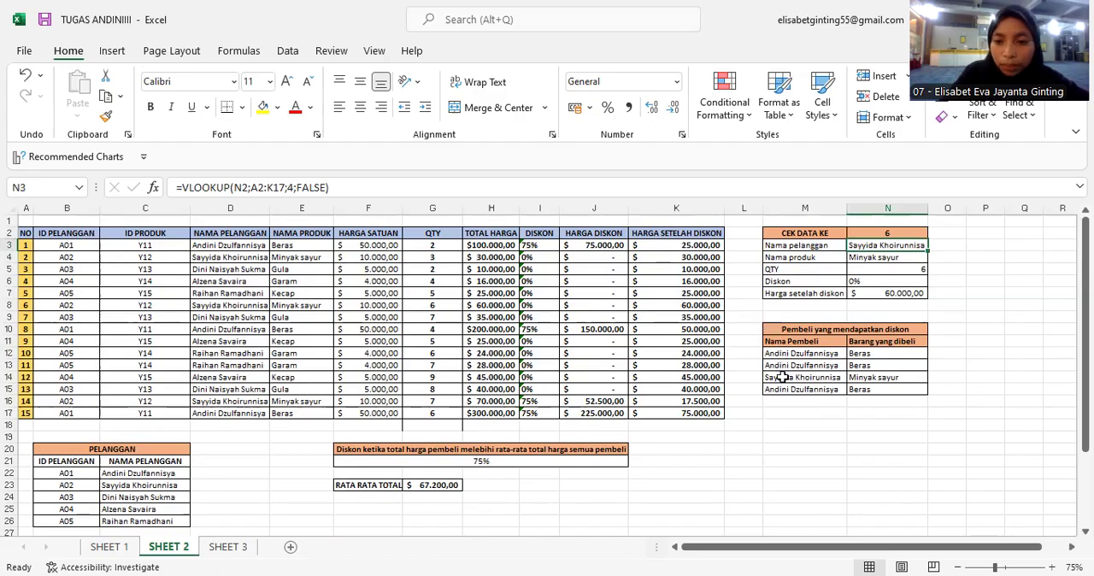
Confirm the discount-buyers formula =FILTER(D3:E17;I3:I17>"0%") under Pembeli yang mendapatkan diskon.
{"action": "left_click", "coordinate": [867, 352]}
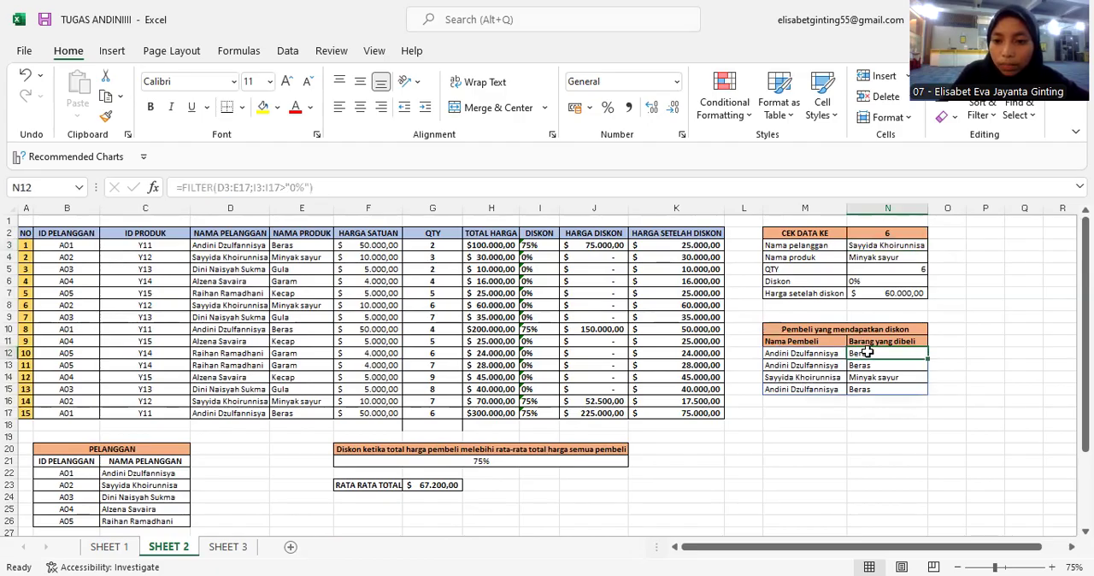
{"action": "double_click", "coordinate": [825, 352]}
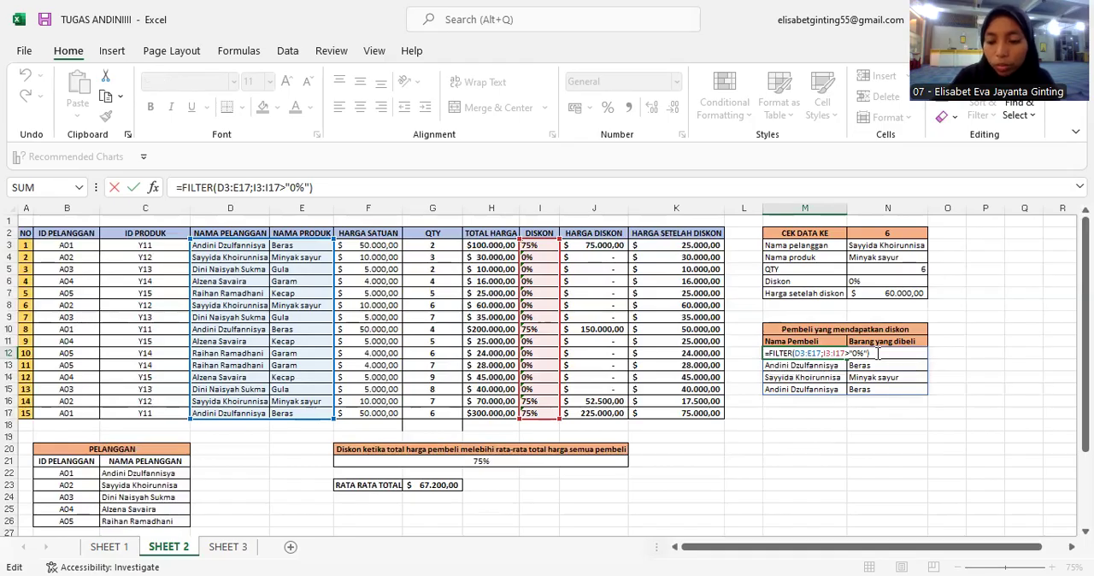
{"action": "key", "text": "Return"}
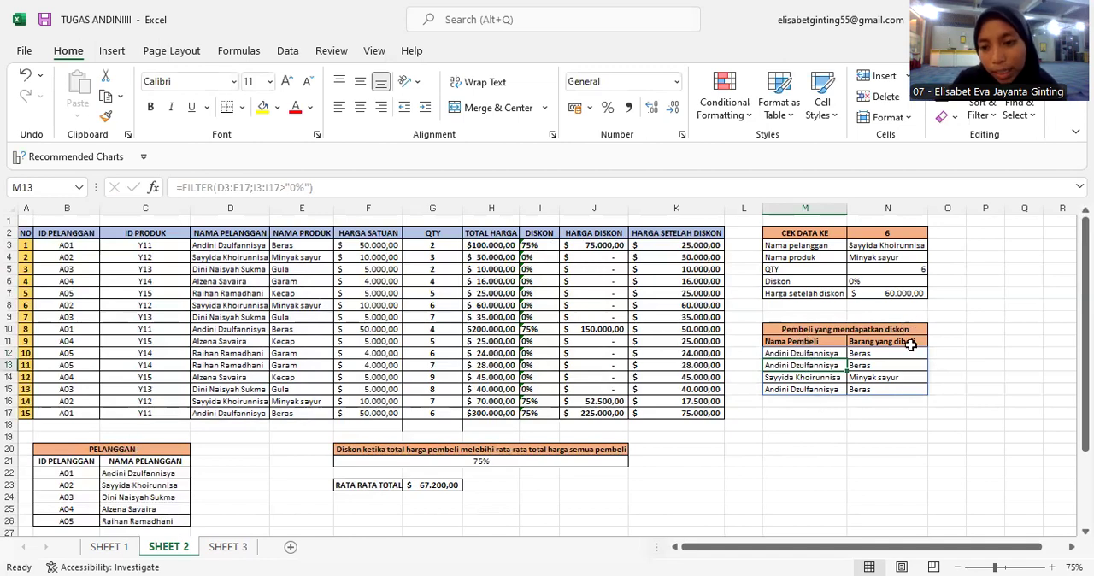
{"action": "scroll", "coordinate": [533, 421], "scroll_direction": "down", "scroll_amount": 3}
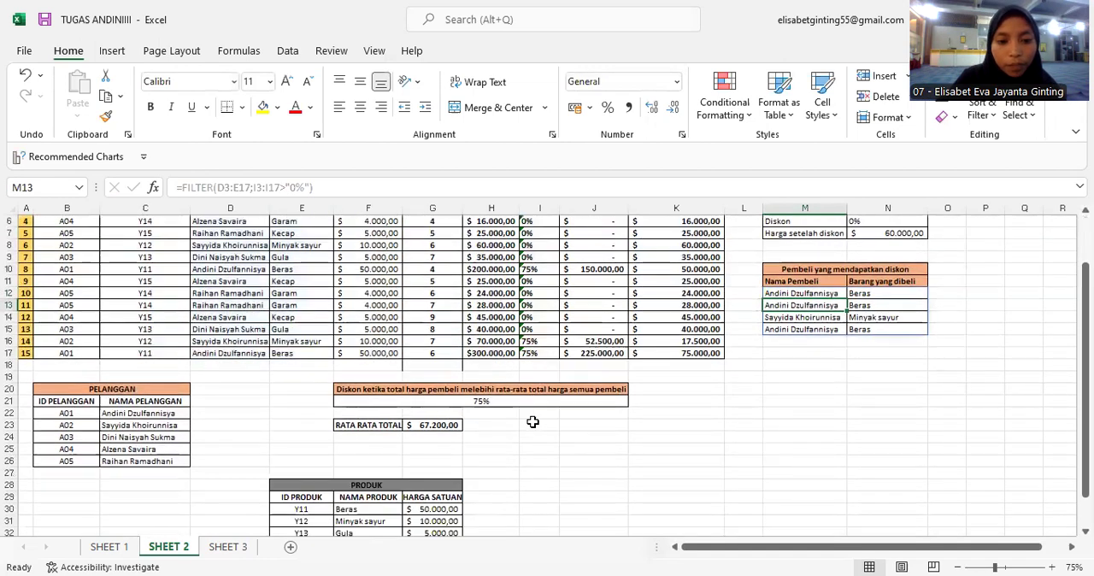
{"action": "scroll", "coordinate": [532, 422], "scroll_direction": "up", "scroll_amount": 3}
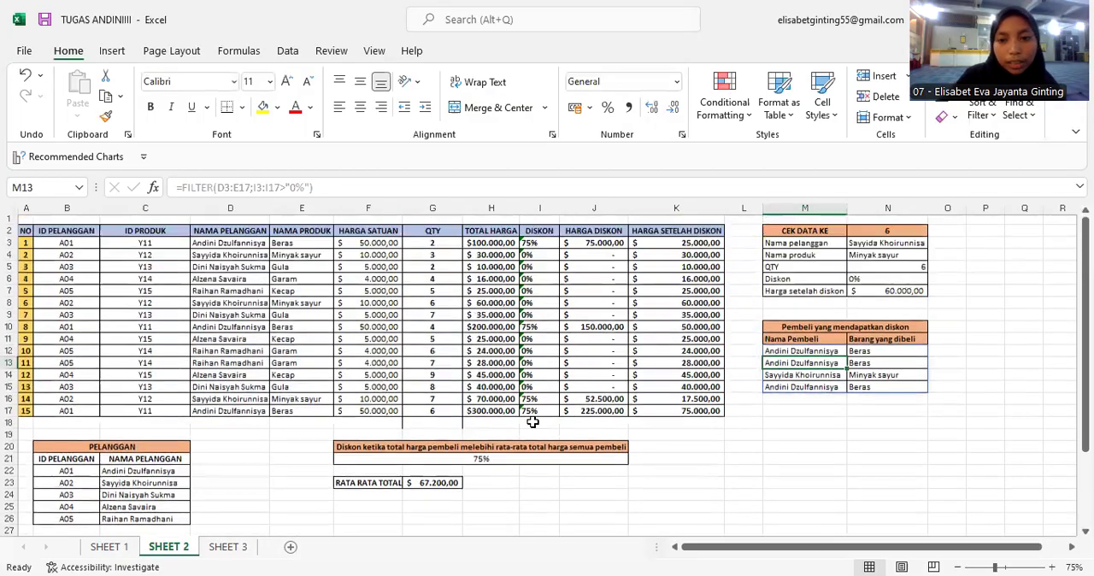